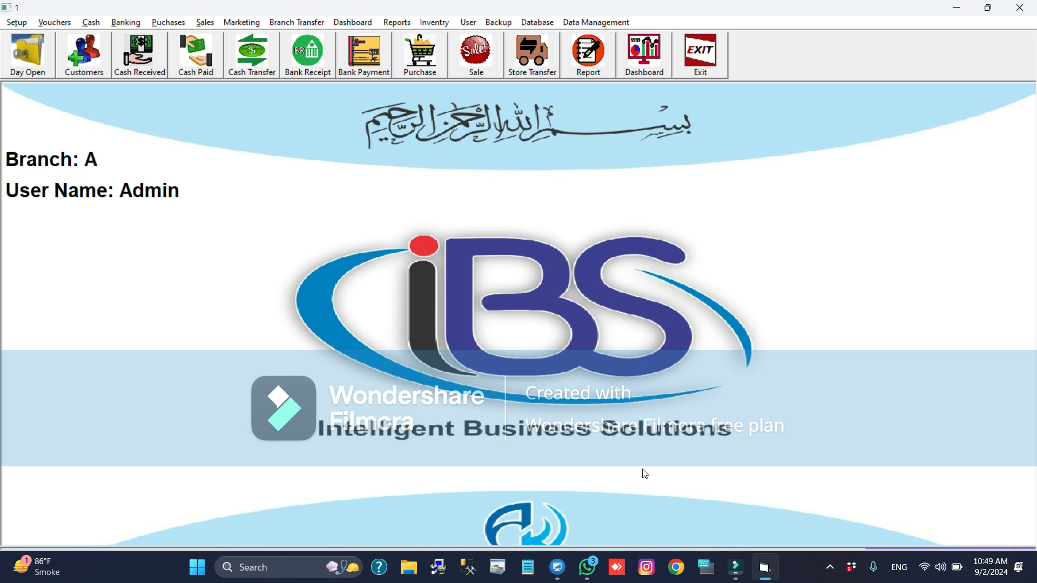
key(alt+s)
key(Left)
key(Left)
key(Left)
key(Left)
key(Left)
key(Down)
key(Down)
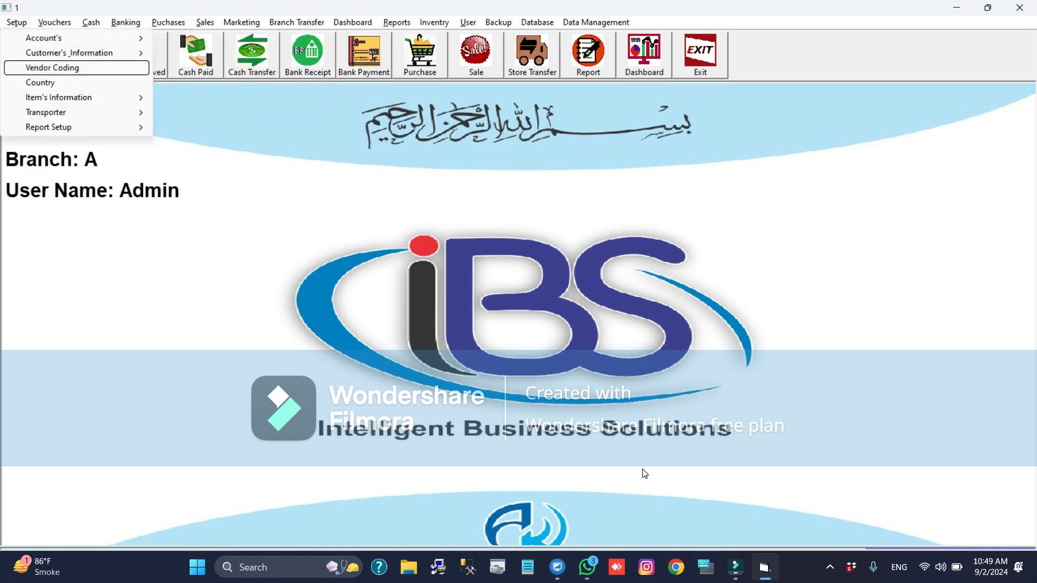
key(Return)
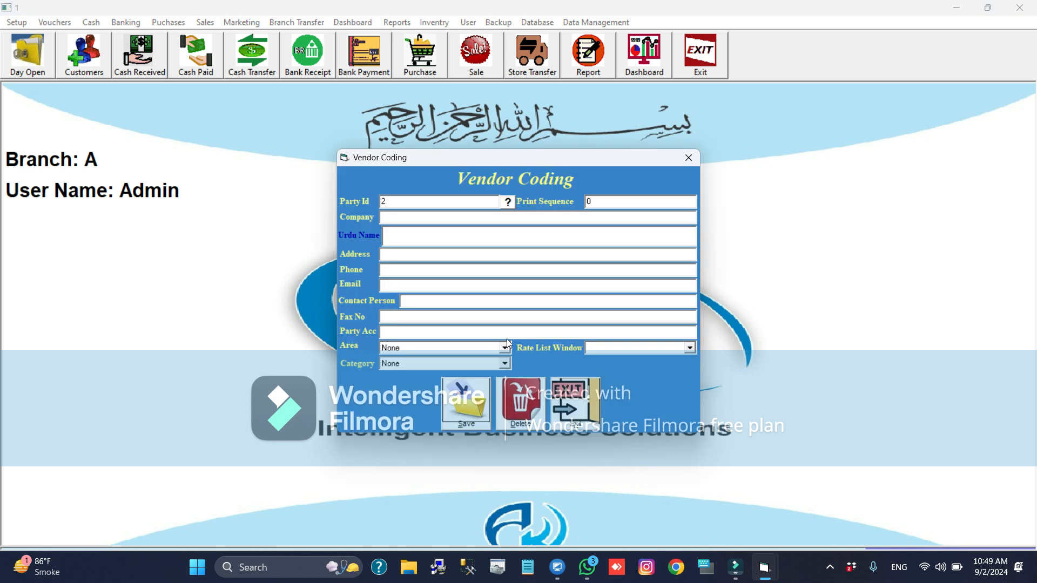
key(Escape)
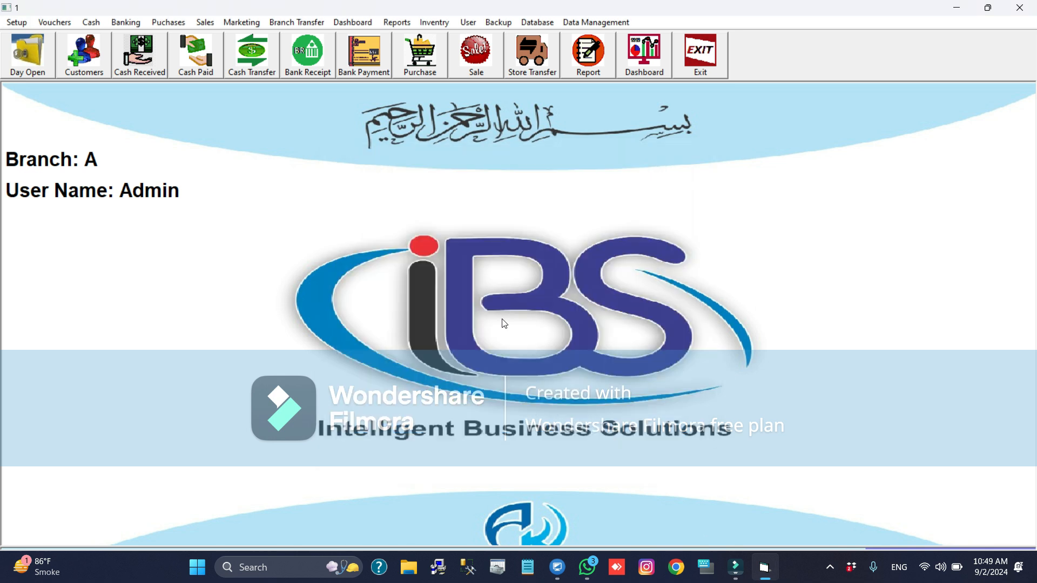
- Open Vendor Coding, load the vendor with party ID 1 and save its record
key(alt+s)
key(Down)
key(Down)
key(Up)
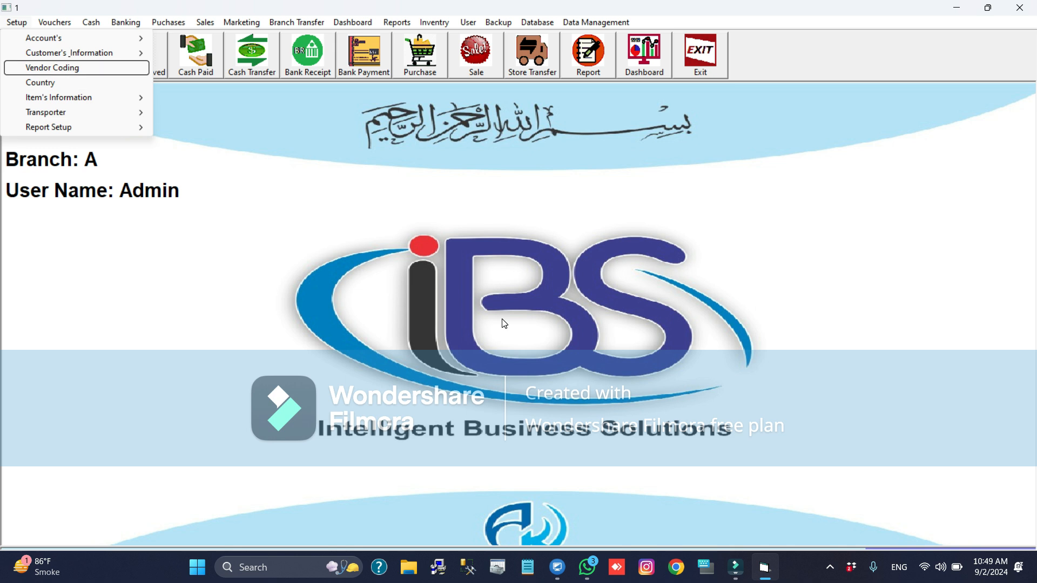
key(Return)
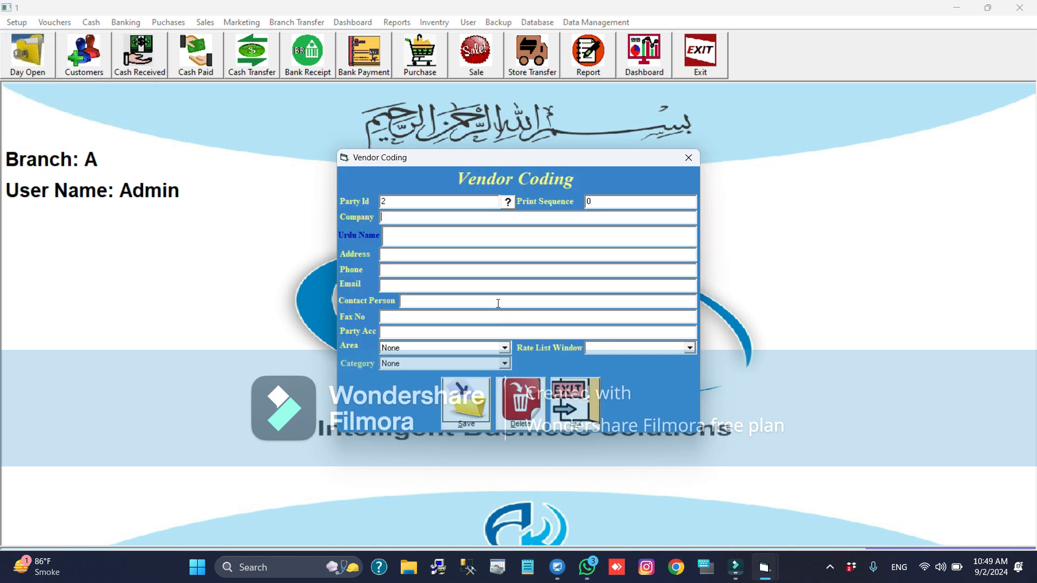
click(394, 206)
text(1)
key(Return)
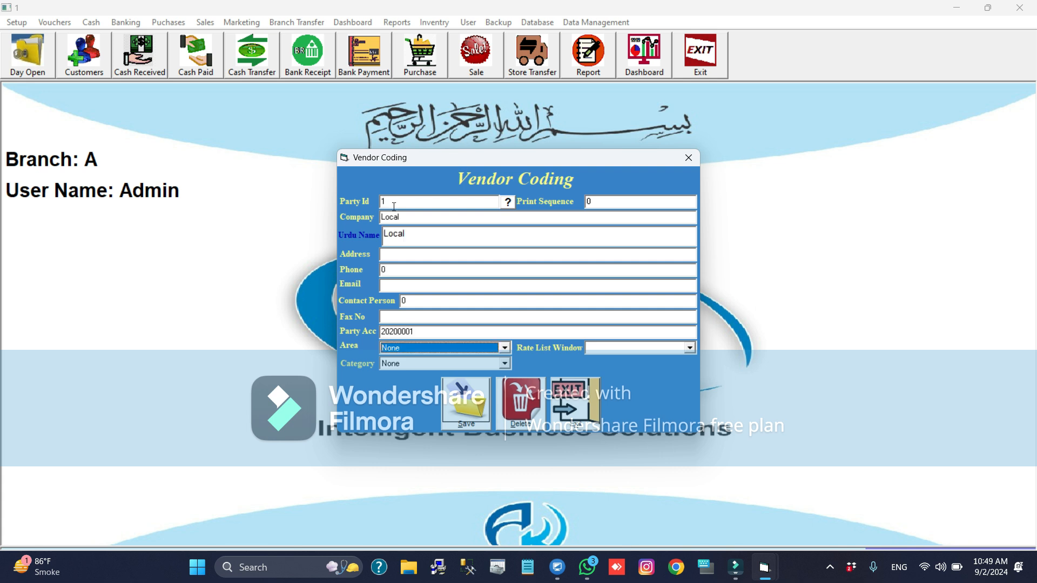
key(alt+s)
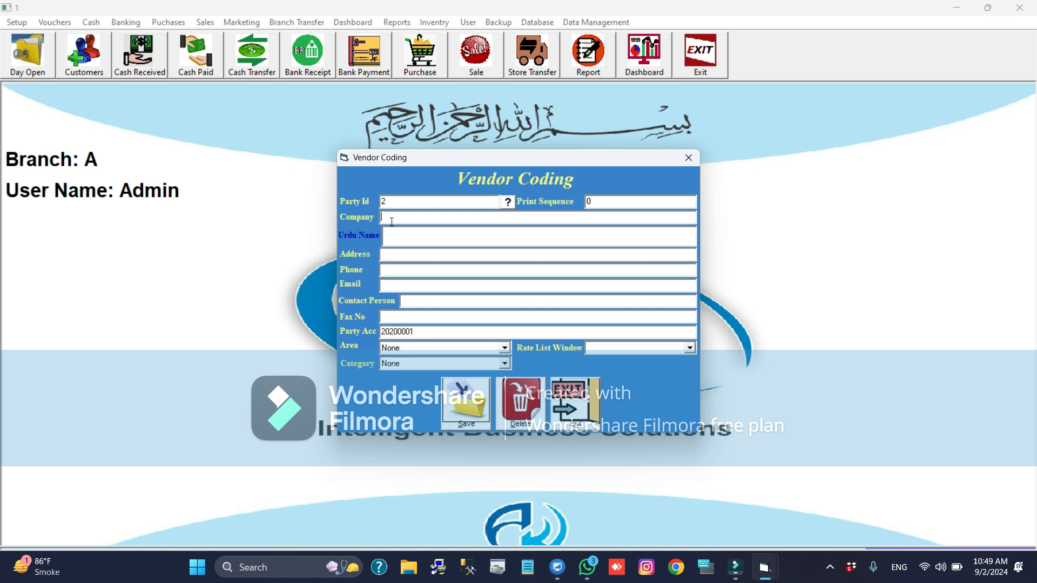
- Save a new vendor with the company name Bestway Cement and close the vendor form
text(Bestway Cemen)
key(BackSpace)
text(t)
key(alt+s)
key(alt+x)
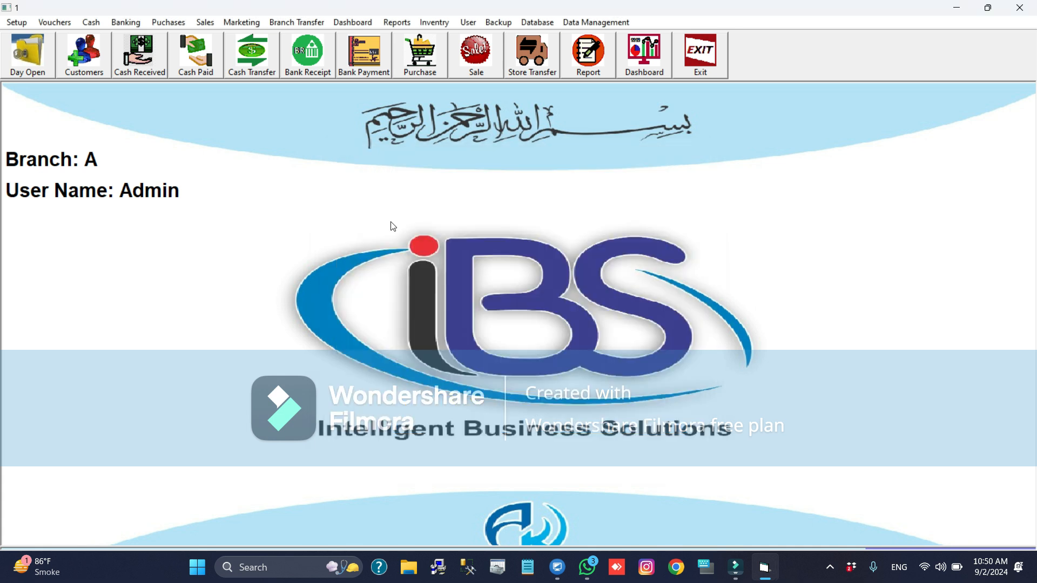
- Open the Item's Coding form from the item information setup
key(alt+s)
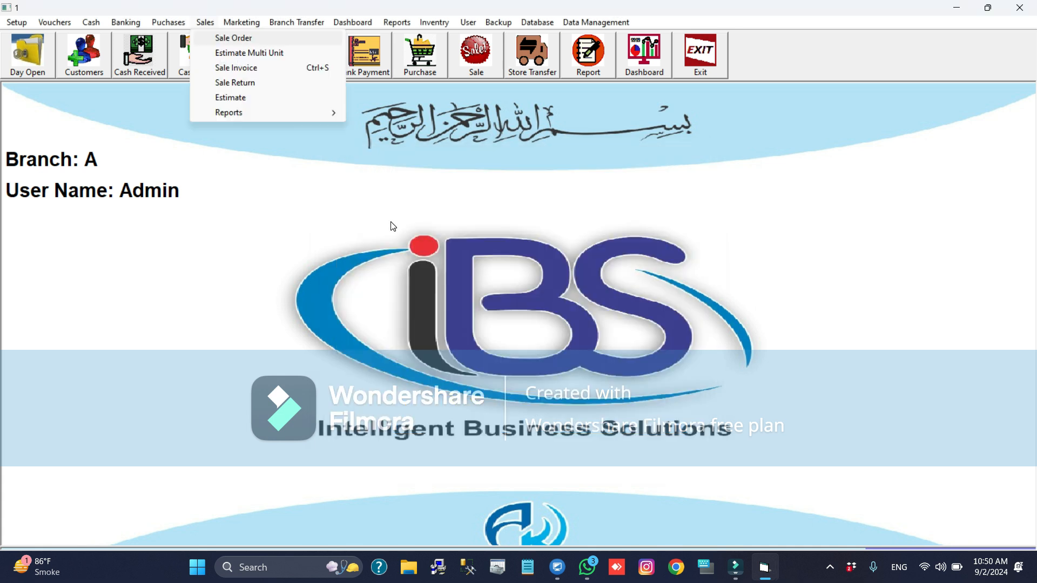
key(Left)
key(Left)
key(Left)
key(Left)
key(Left)
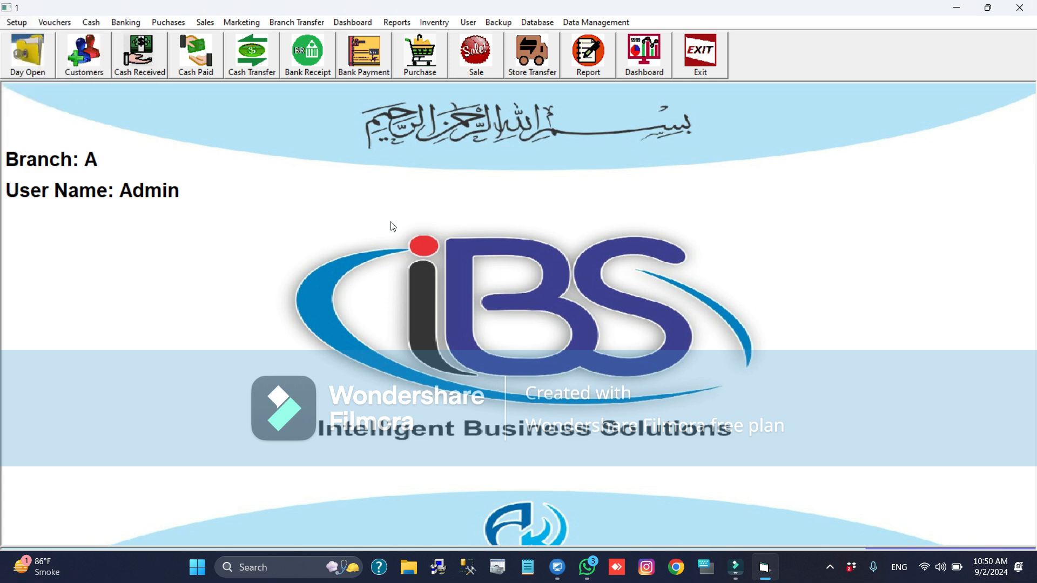
key(Down)
key(Down)
key(Down)
key(Down)
key(Right)
key(Down)
key(Down)
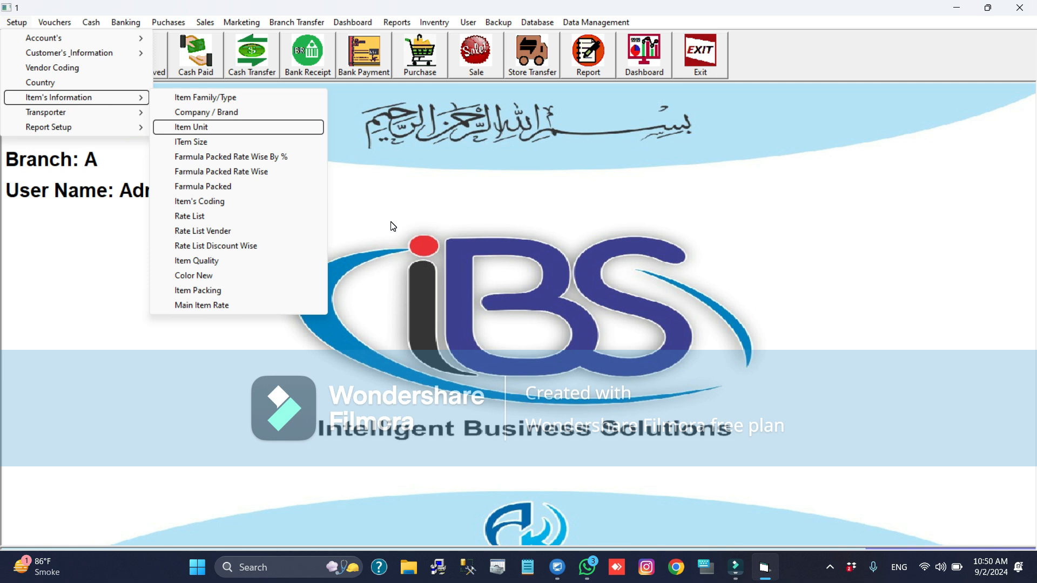
key(Down)
key(Down)
key(Down)
key(Down)
key(Down)
key(Down)
key(Up)
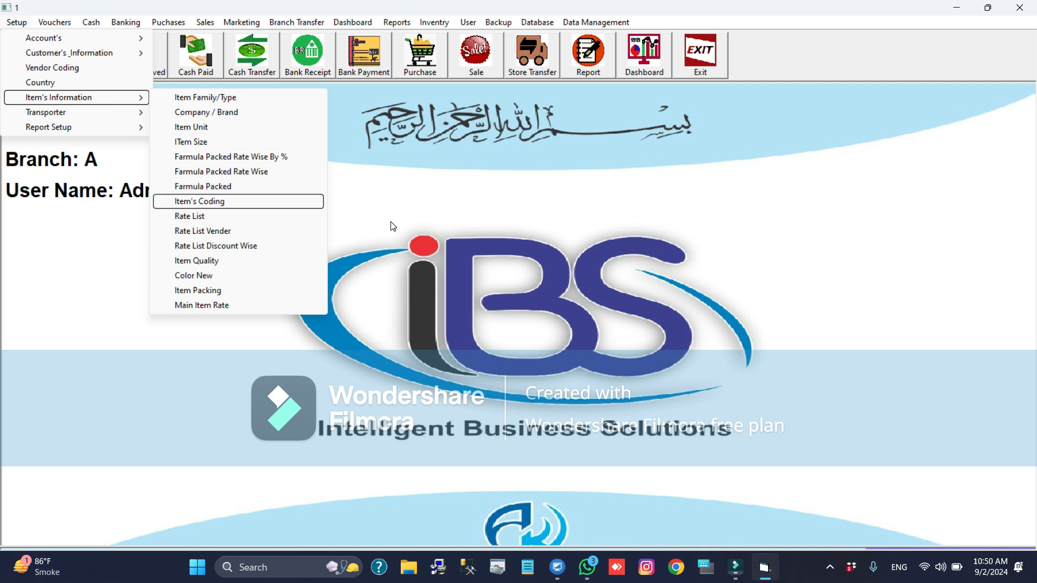
key(Left)
key(Return)
click(359, 101)
click(359, 100)
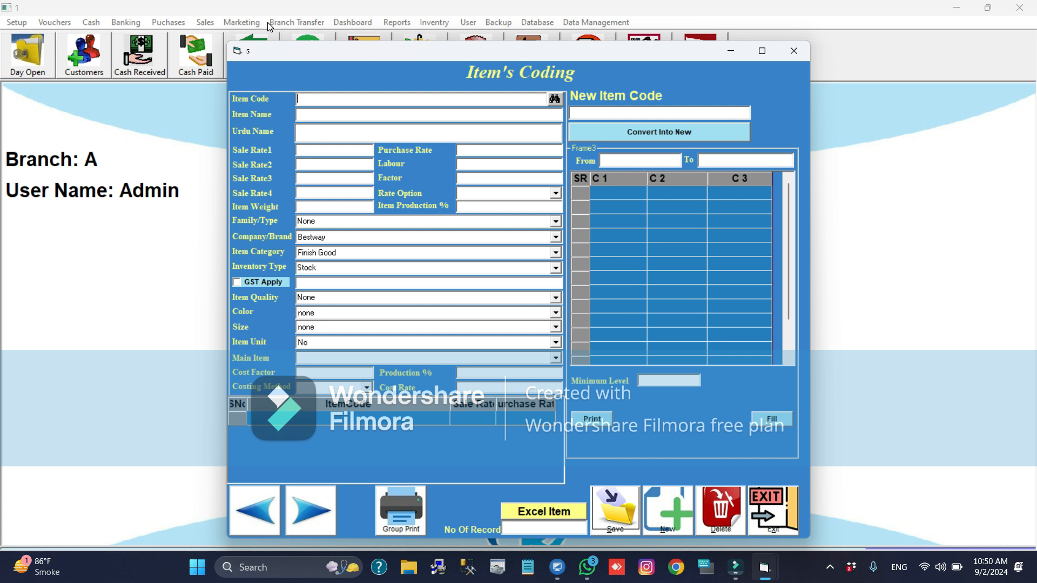
- Save a new item with code BC, name Bestway Cement, sale rate 1 of 1450 and item weight 50
text(BC)
key(Return)
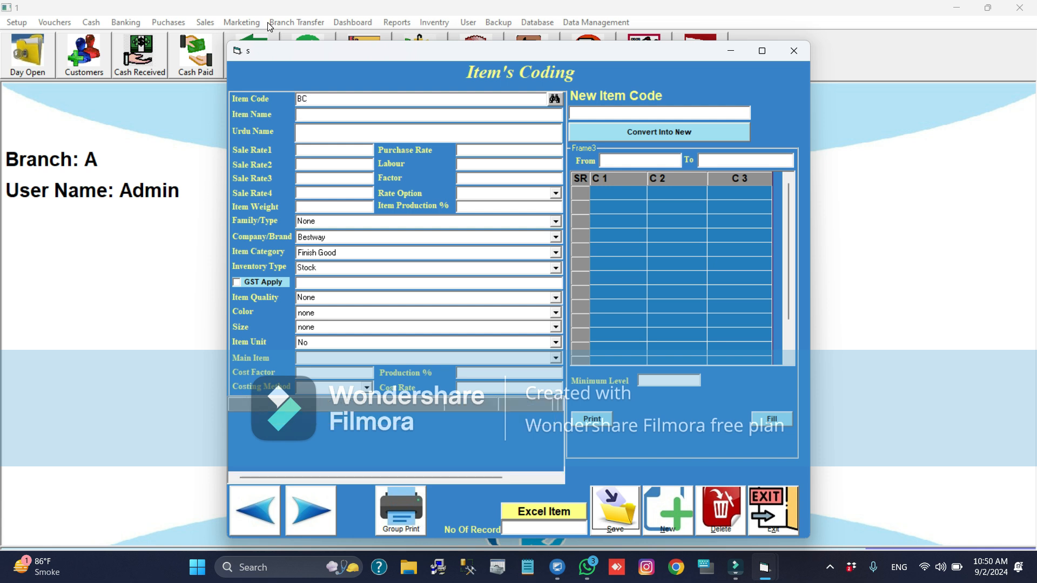
text(Bestway Cement)
click(337, 145)
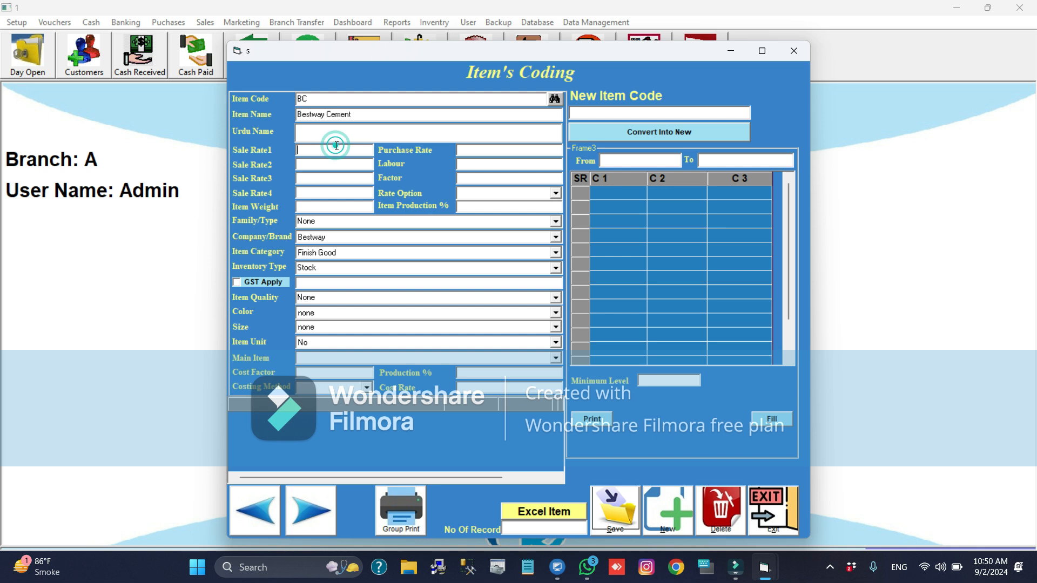
text(1450)
click(310, 210)
text(50)
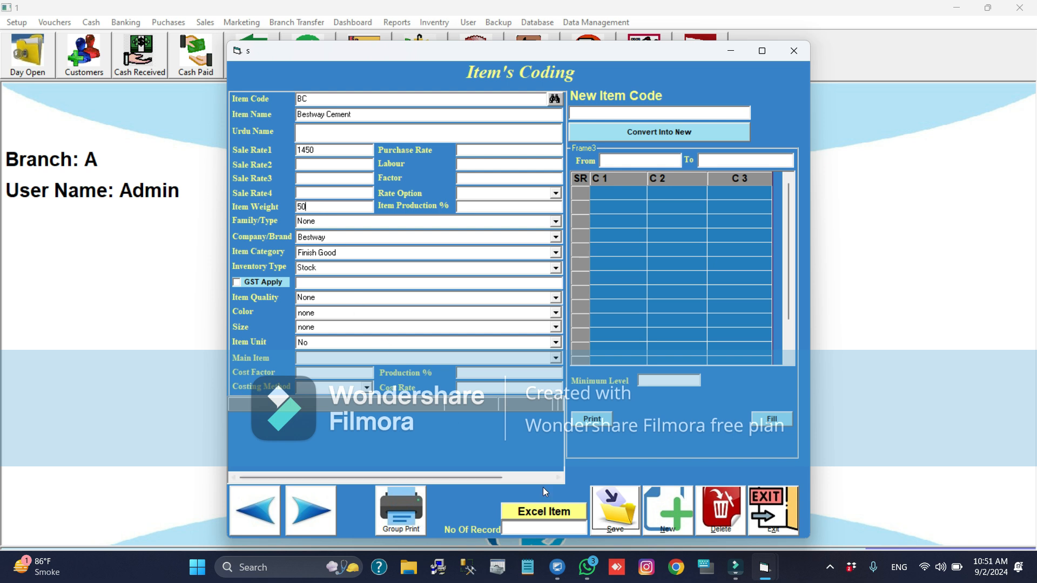
click(632, 512)
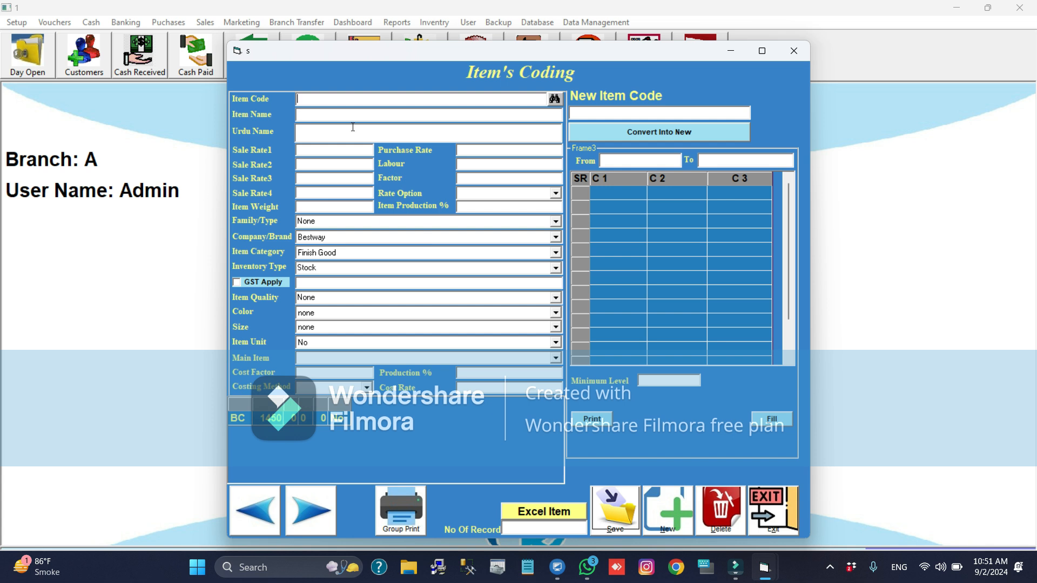
- Save a new item with code TBG, name Tile Bond Galaxy, sale rate 1 of 550 and item weight 20
text(TBG)
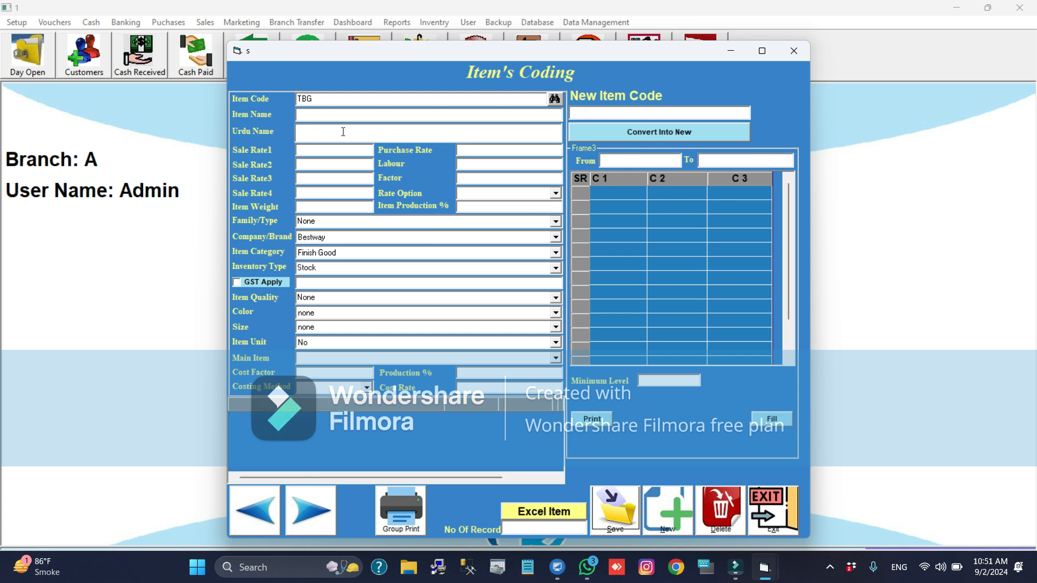
text(Tile Bond Galaxt)
key(BackSpace)
text(y)
click(318, 151)
text(550)
click(320, 206)
text(20)
key(Return)
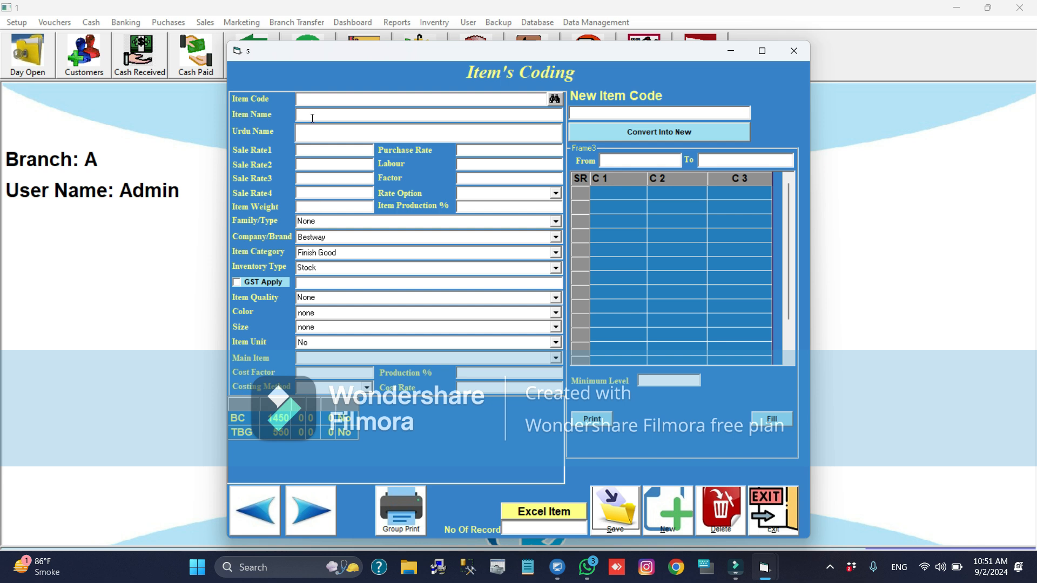
- Save a new item with code PC, name Paidar Cement and sale rate 1 of 1350
text(PC)
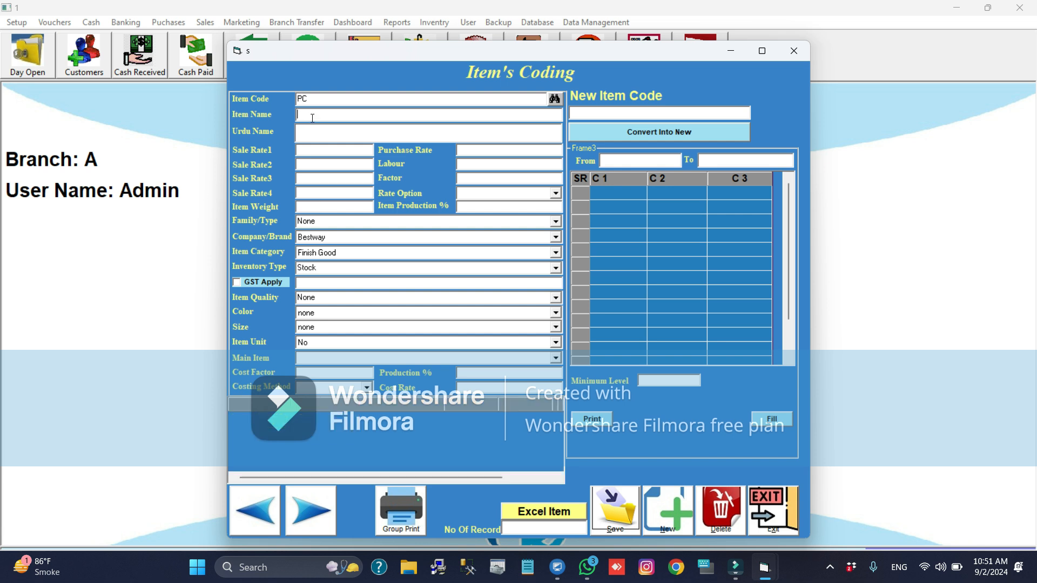
text(Paidar Cemect)
key(BackSpace)
text(nt)
click(311, 152)
text(1350)
key(alt+s)
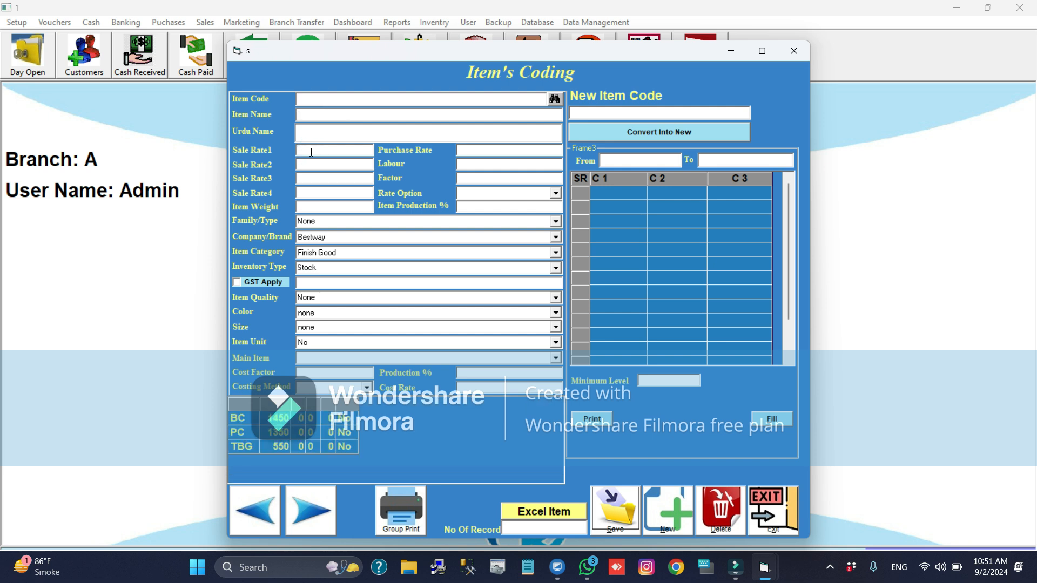
- Reload item PC, fill in its item weight and save the record
text(PC)
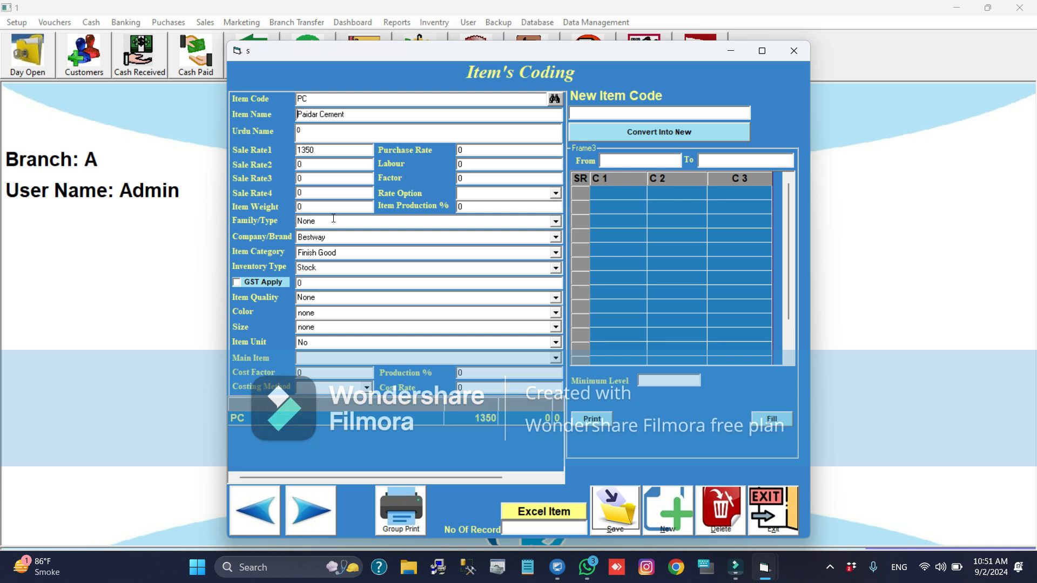
click(301, 207)
text(5)
key(alt+s)
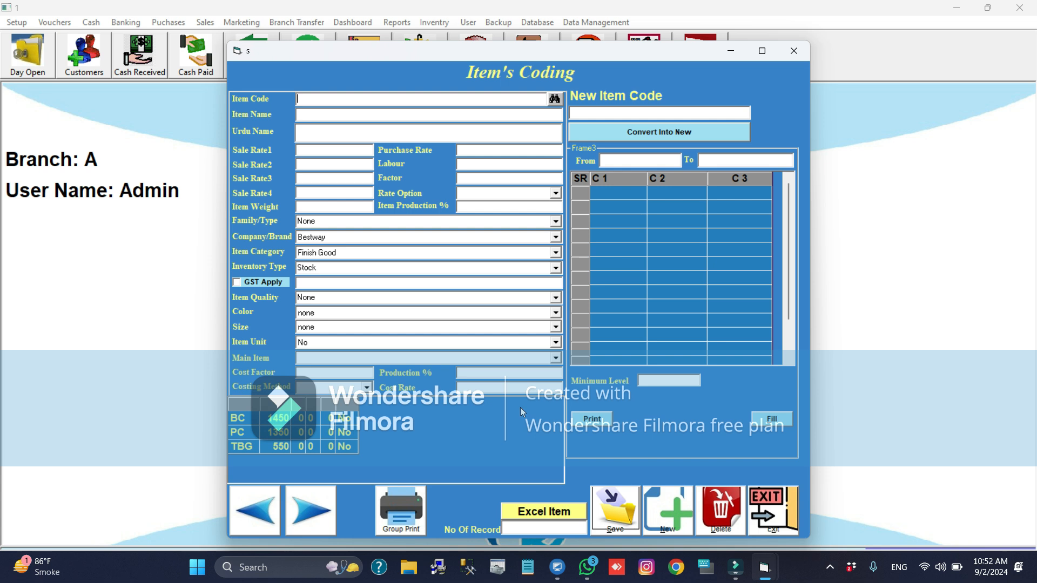
- Save a new item with code PP and name Plastic Paris
click(526, 98)
text(PP)
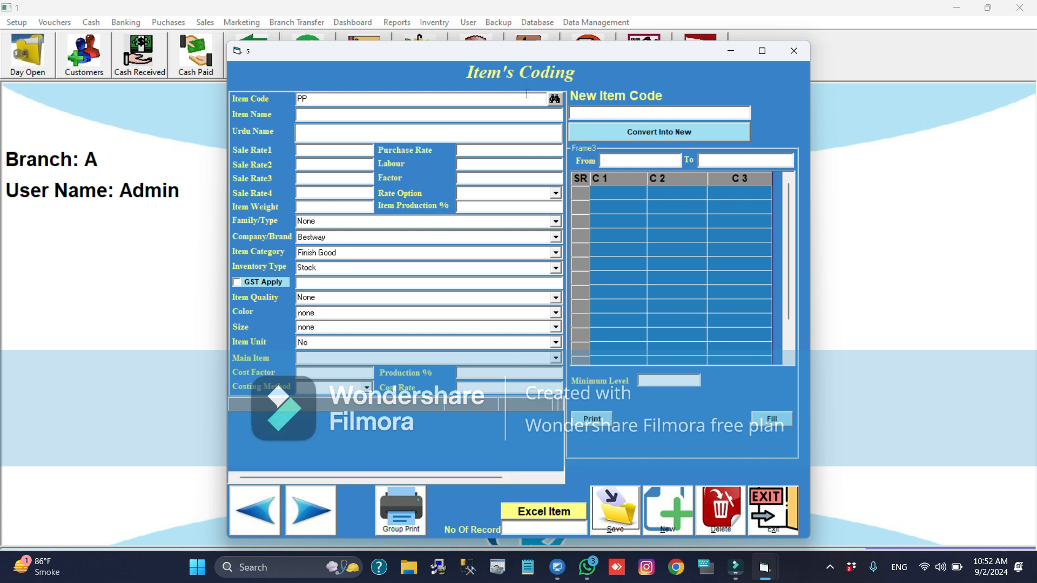
click(497, 109)
text(Plastic Paris)
key(alt+s)
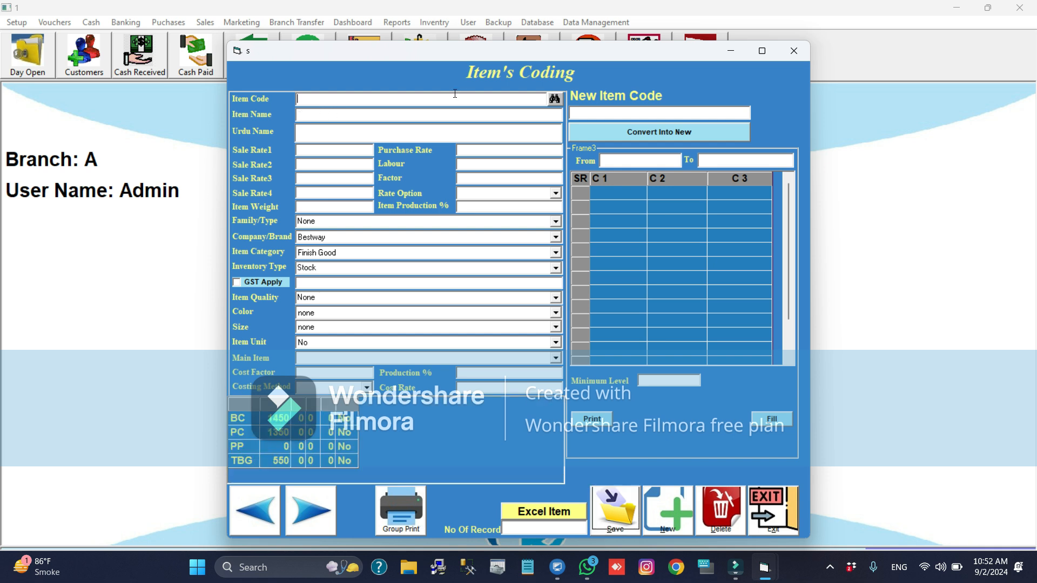
- Reload item PP, set its sale rate 1 to 50 and save the record
text(PP)
key(Return)
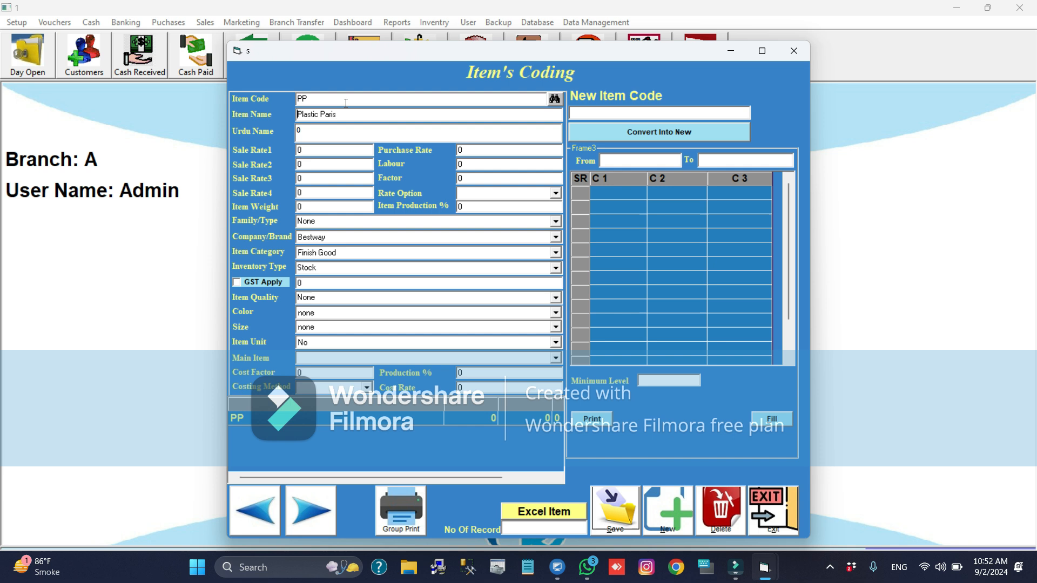
click(324, 153)
text(50)
key(BackSpace)
key(BackSpace)
key(BackSpace)
text(50)
key(alt+s)
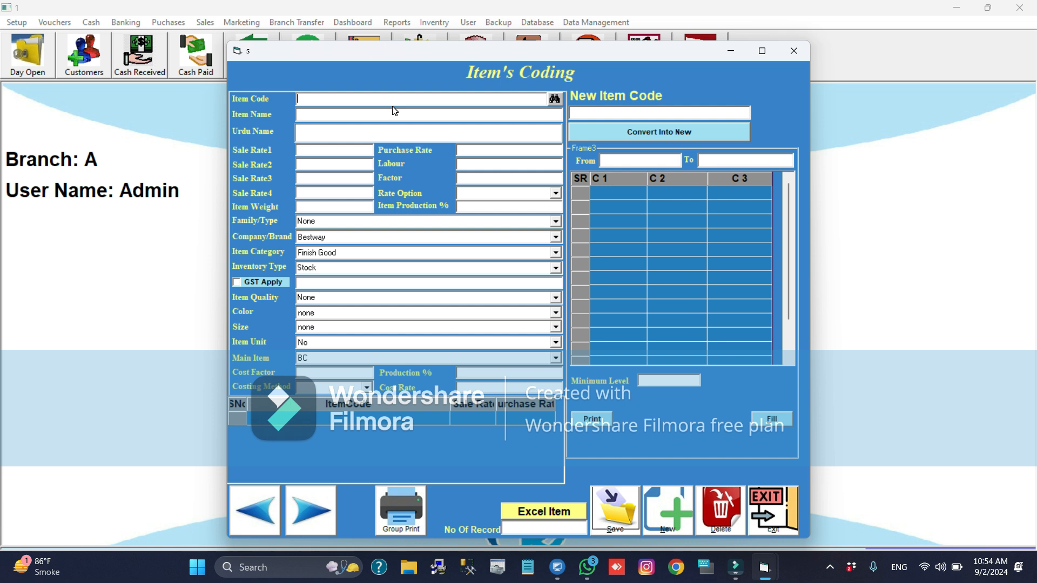
- Save a new item with code BA, name Bricks Awal and sale rate 1 of 30
text(BA)
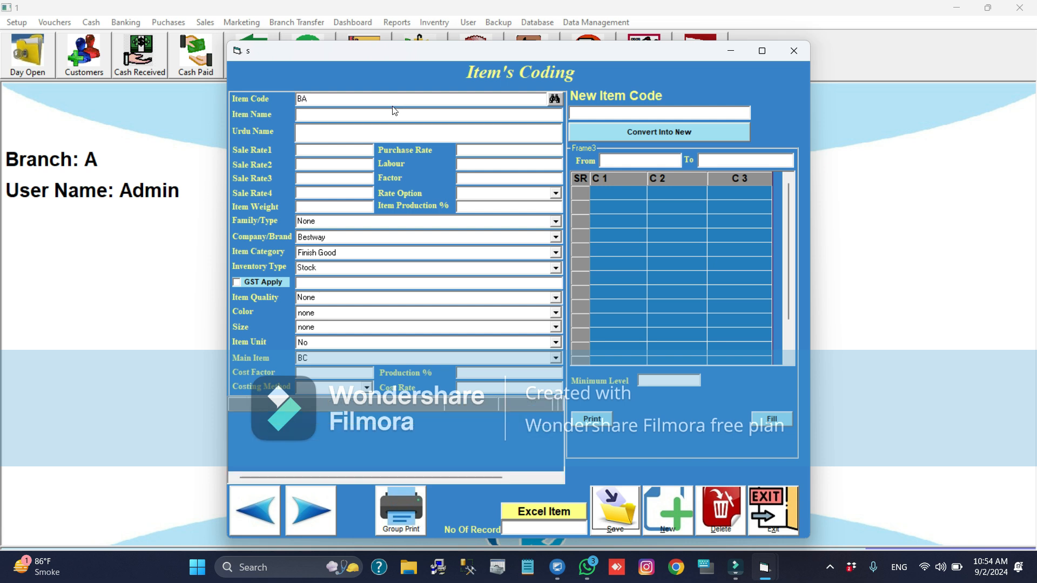
click(366, 115)
text(Bricks Awal)
click(315, 151)
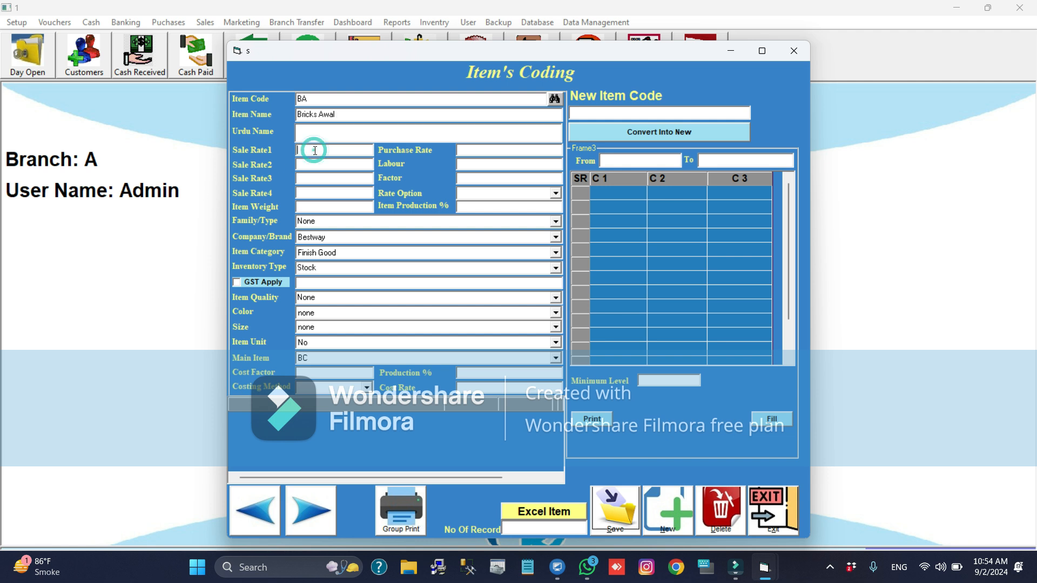
text(30)
key(Return)
click(315, 151)
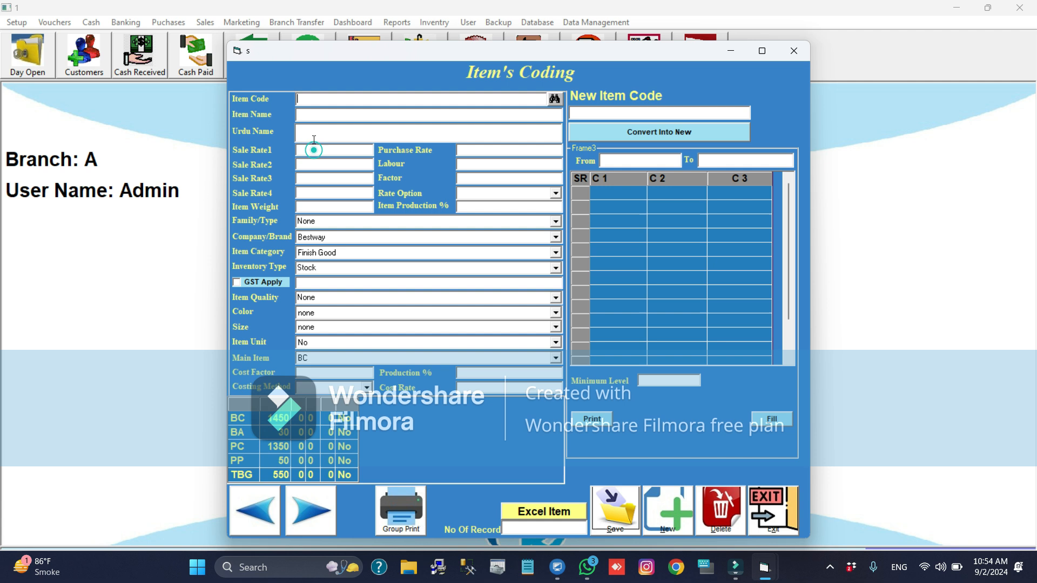
- Save a new item with code CS, name Crush Sagodha and sale rate 1 of 65
click(316, 99)
text(CS)
text(Crush )
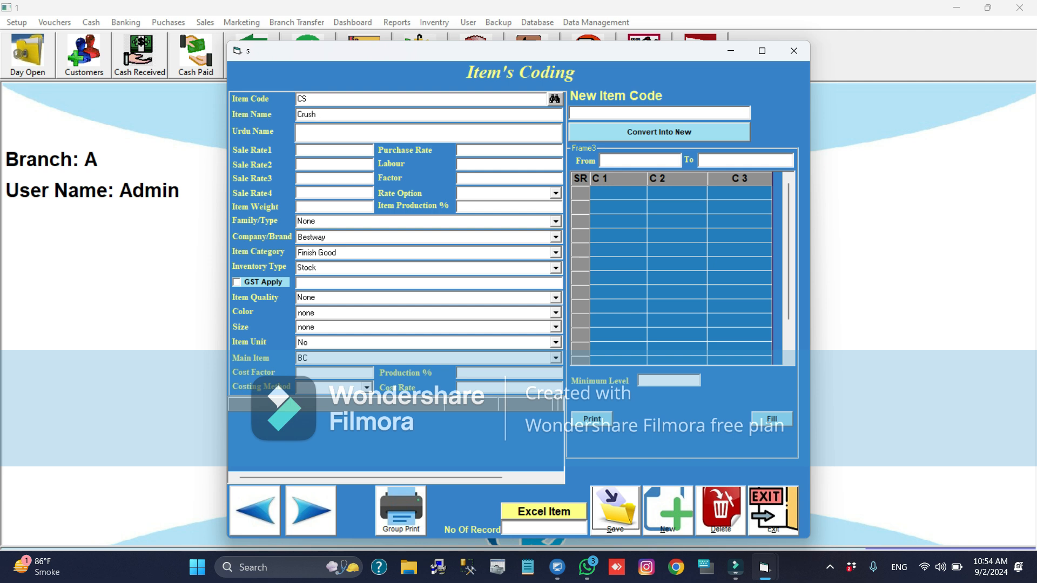
text(Sa)
text(godha)
text(65)
key(alt+s)
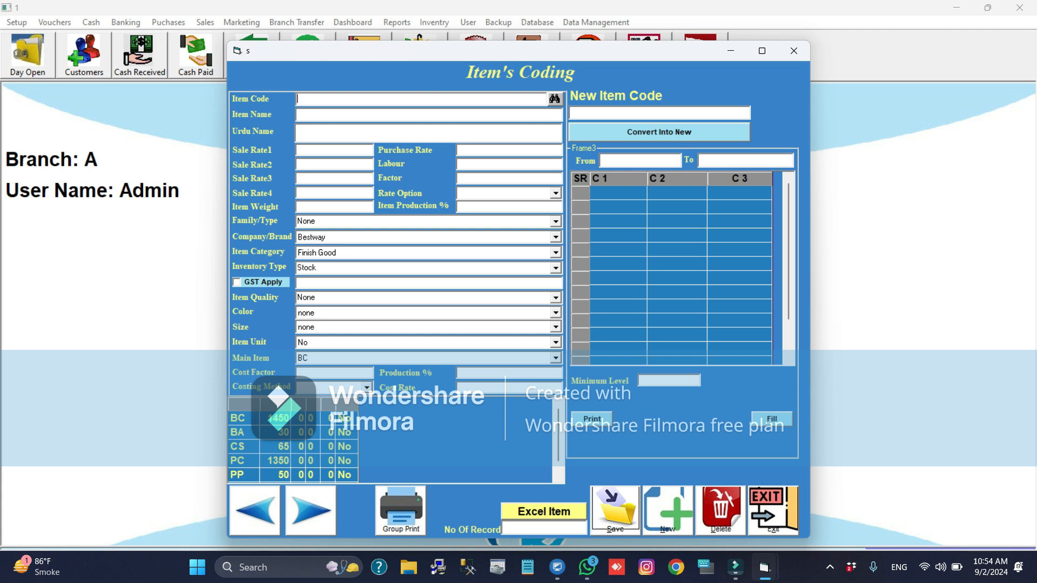
- Save a new item with code RV, name Rait Ravi and sale rate 1 of 35, and close the item form
text(RV)
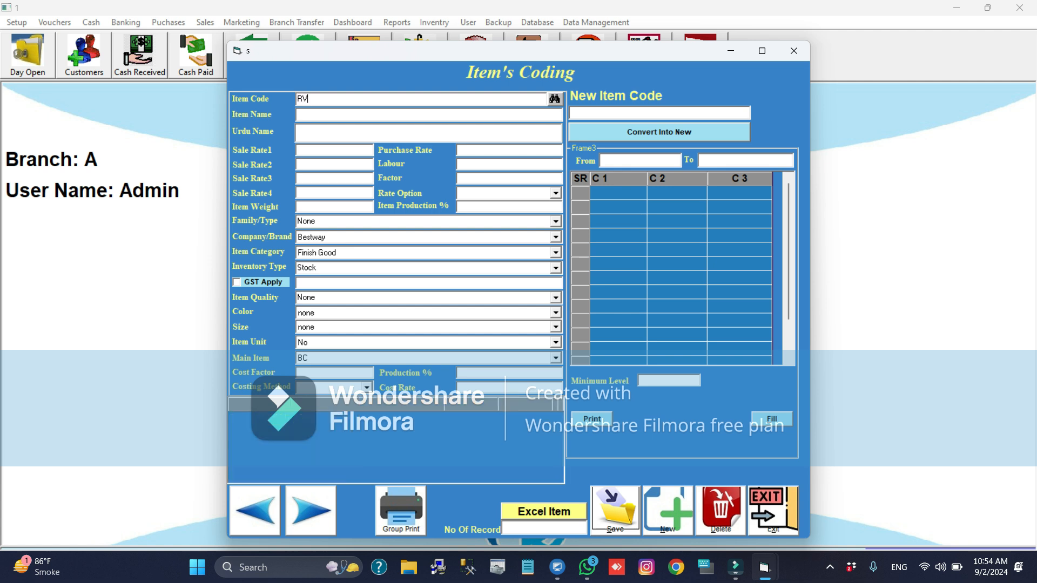
click(319, 113)
text(Rait Ravi)
key(Return)
key(Return)
text(35)
key(alt+s)
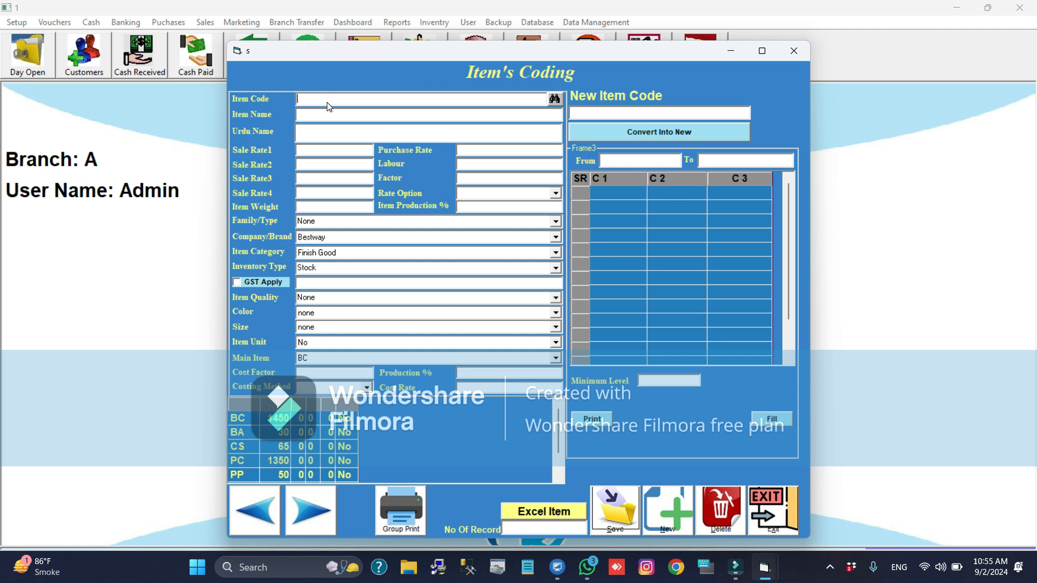
key(Escape)
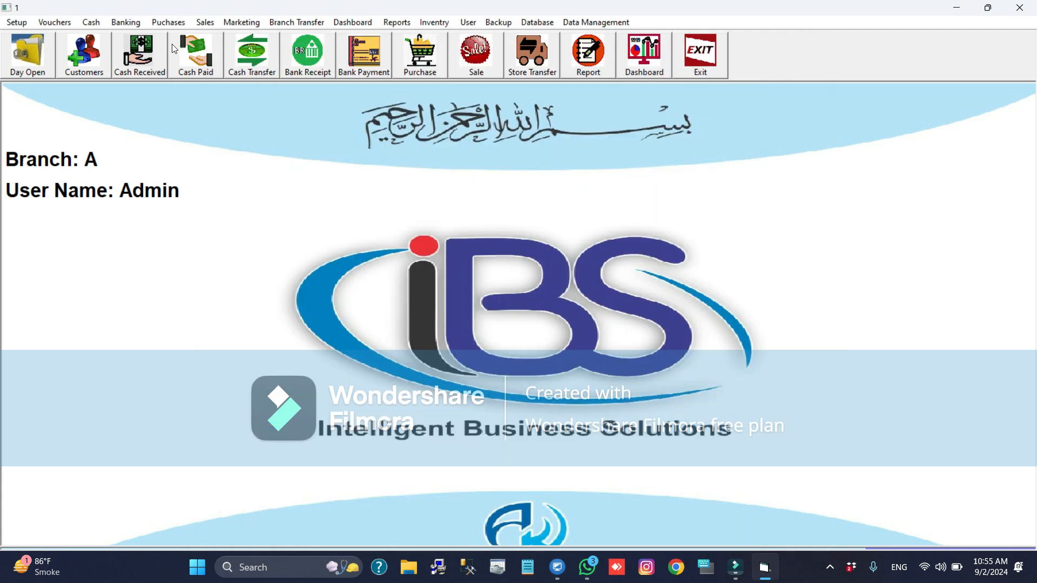
- Save a new customer with the company name 125 Audit and close the customer coding form
click(13, 23)
mouse_move(29, 44)
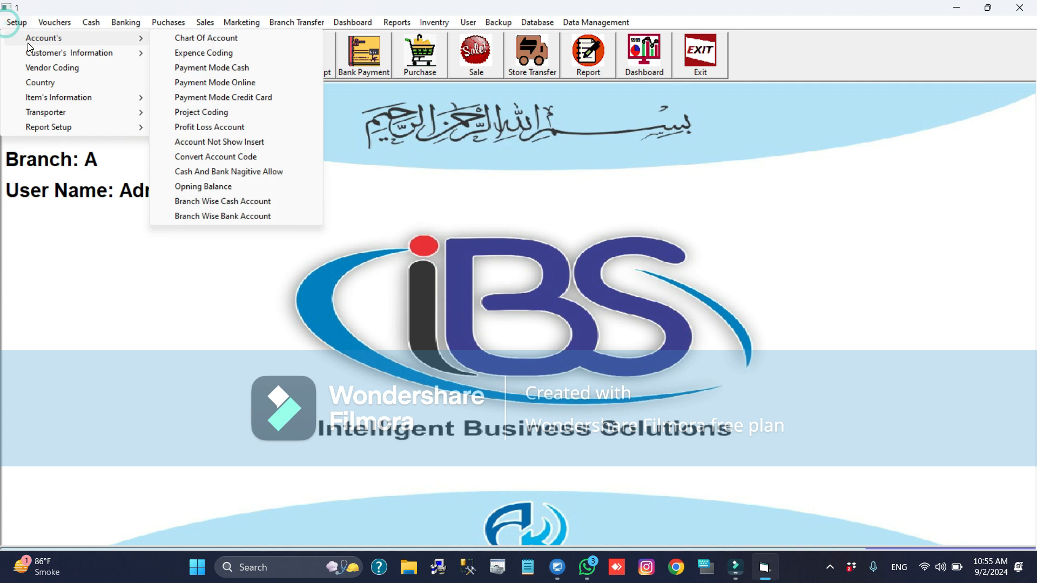
mouse_move(139, 58)
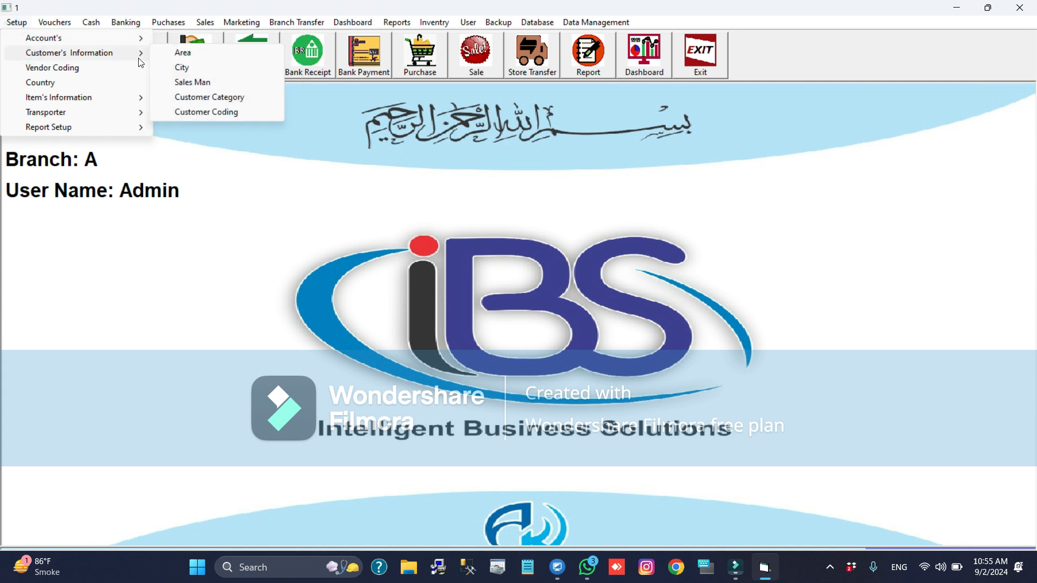
click(234, 113)
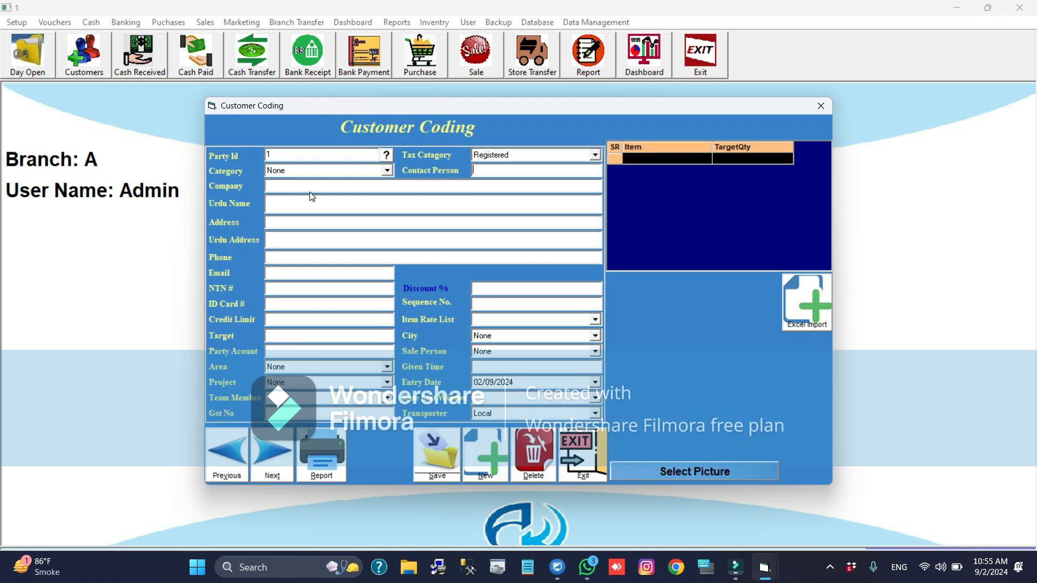
click(306, 187)
text(Aud)
key(BackSpace)
key(BackSpace)
key(BackSpace)
text(125 Audit)
key(alt+s)
double_click(275, 155)
key(Escape)
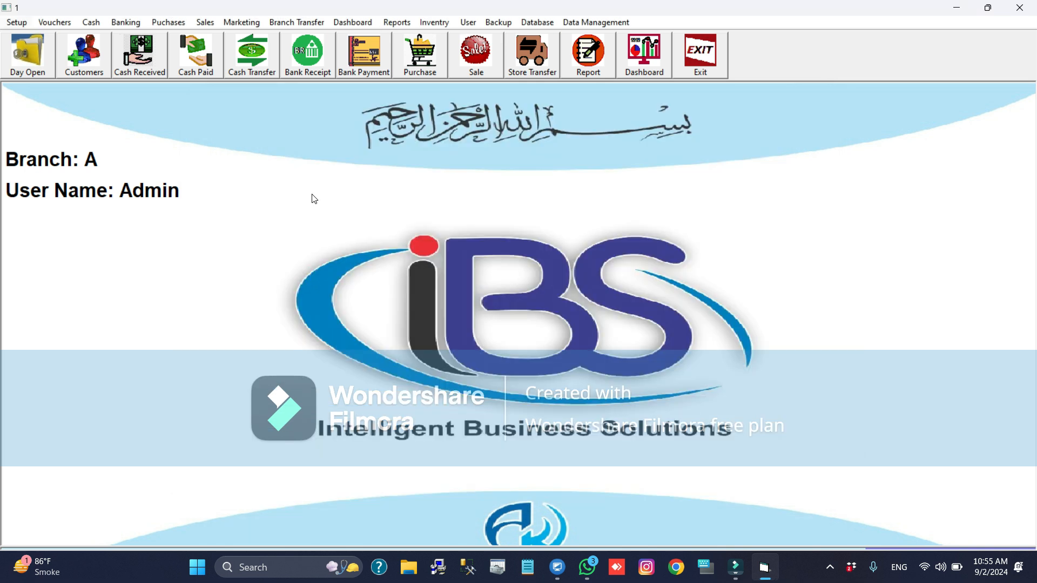
- Open the Transporter setup form
key(alt+s)
key(Down)
key(Down)
key(Down)
key(Down)
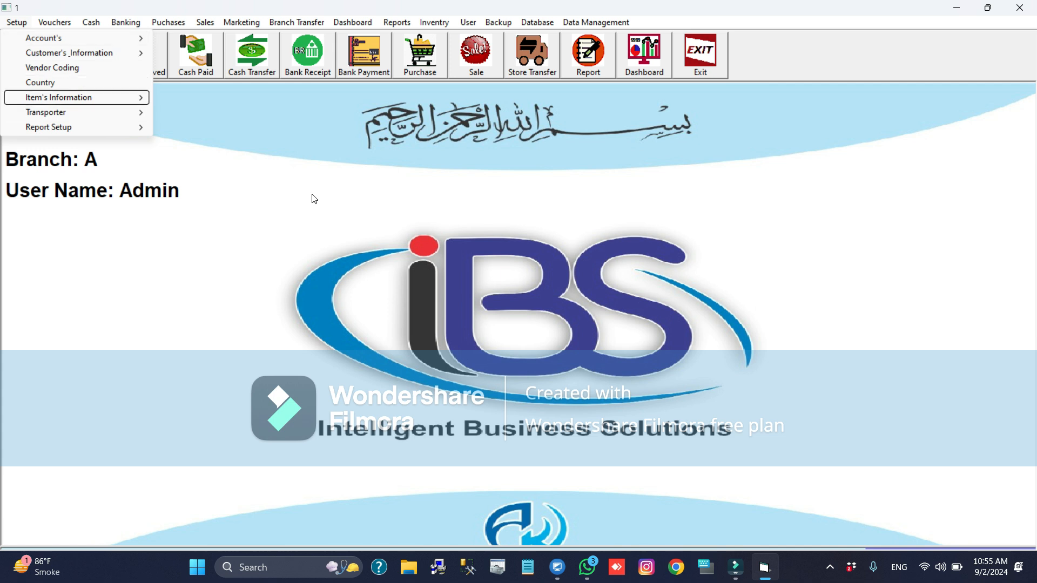
key(Right)
key(Down)
key(Left)
key(Down)
key(Right)
key(Down)
key(Return)
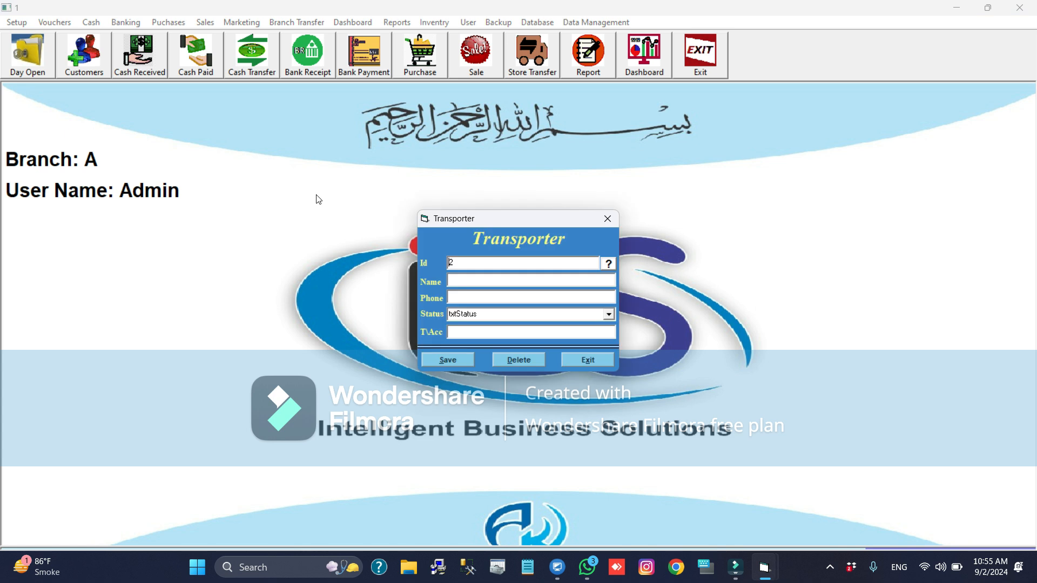
- Load the transporter record with Id 1
double_click(455, 264)
text(1)
key(Return)
- Save a transporter record with Id 2 and the name Rikshaw 001
double_click(454, 263)
text(2)
key(Return)
text(rIKSHAW 002)
click(467, 281)
double_click(468, 281)
text(Rikshaw)
click(458, 361)
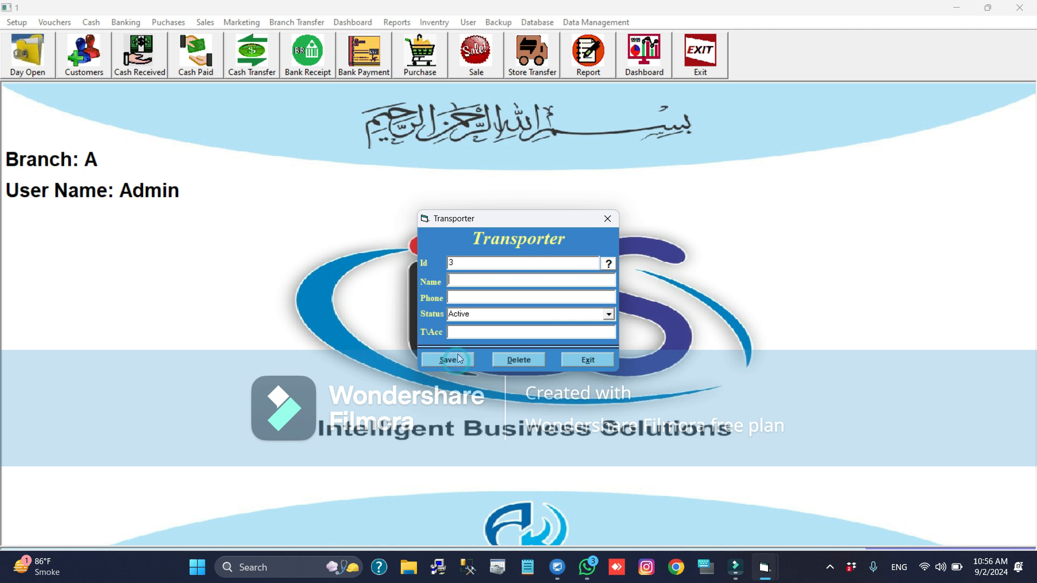
- Reload the transporter record with Id 2, go through its status and account, and save it again
double_click(458, 263)
text(2)
key(Return)
click(470, 320)
click(474, 334)
click(459, 361)
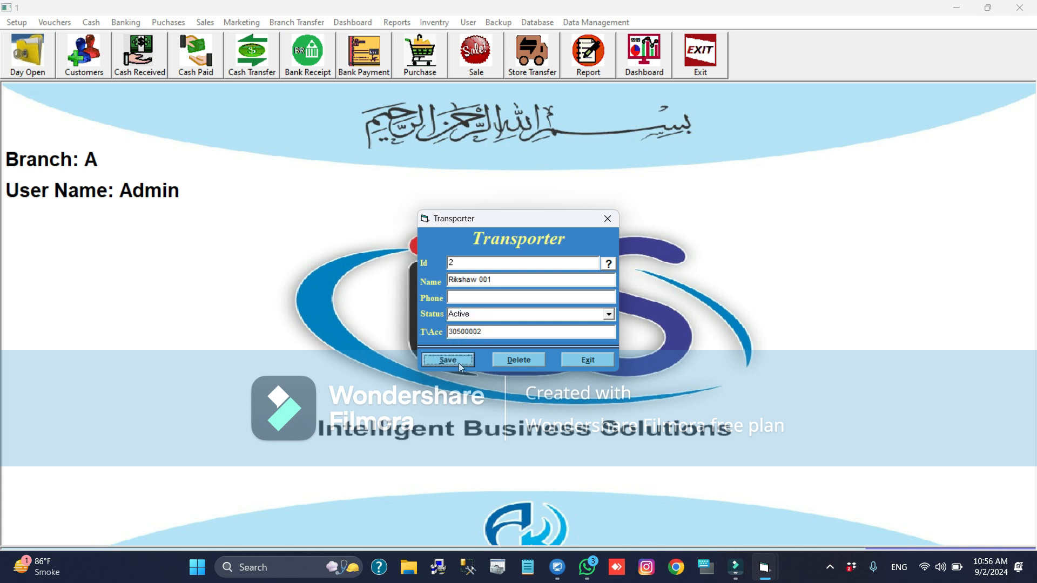
- Save another numbered Rikshaw transporter as a new record
text(Ri)
text(kshaw)
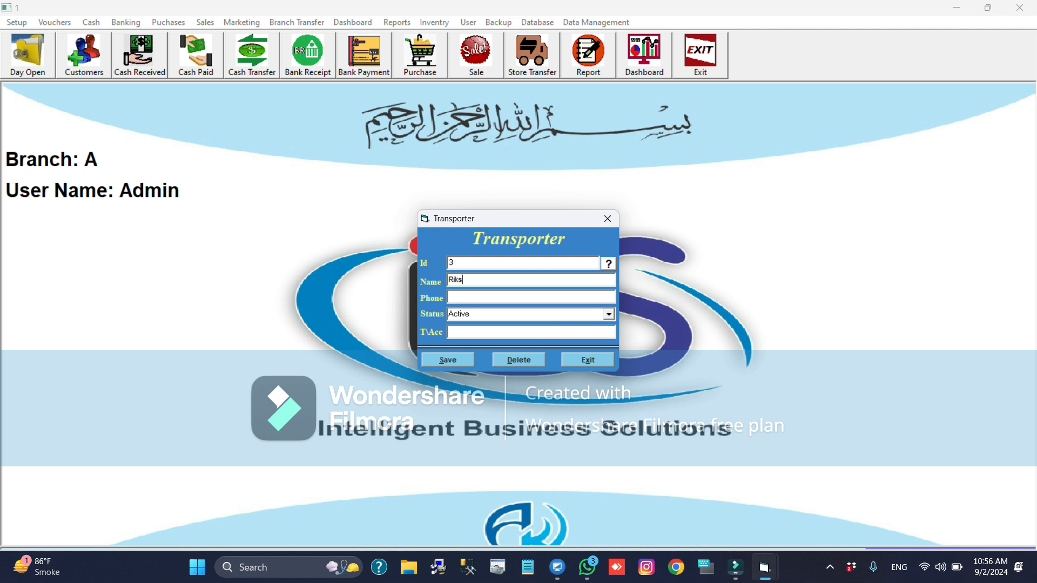
text( 001)
key(alt+s)
- Reload the transporter record with Id 3 to check it and close the form
text(3)
drag(471, 260, 439, 270)
text(3)
key(Return)
key(Escape)
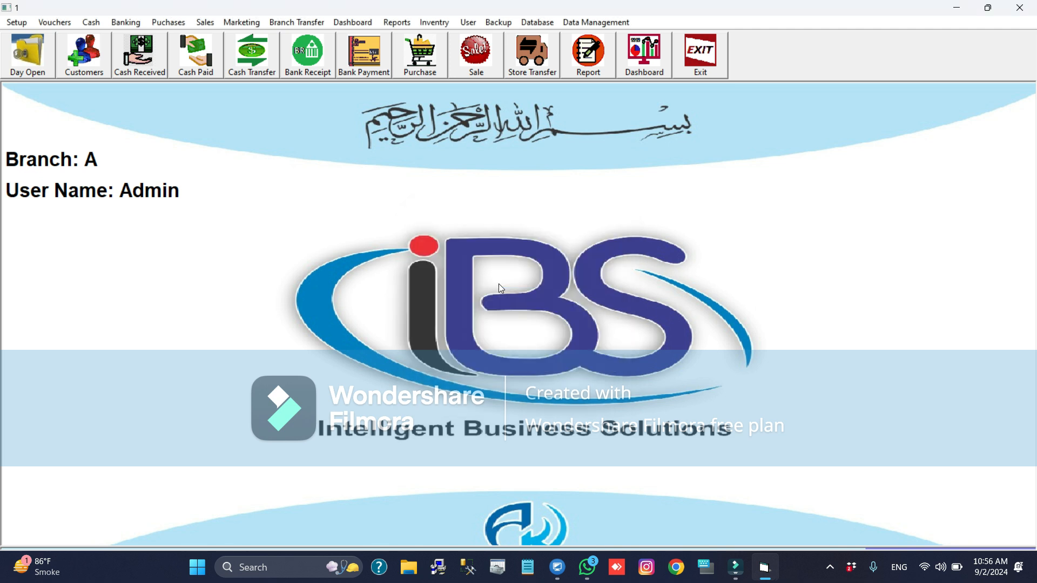
- Open the Transporter_Purchase setup form
key(alt+s)
key(Down)
key(Down)
key(Down)
key(Down)
key(Right)
key(Down)
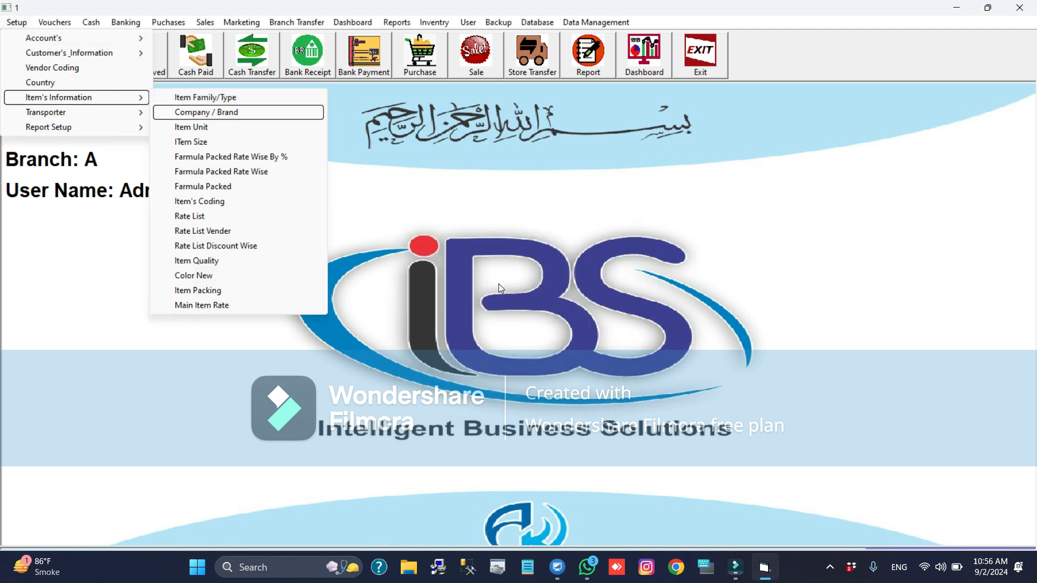
key(Down)
key(Down)
key(Down)
key(Down)
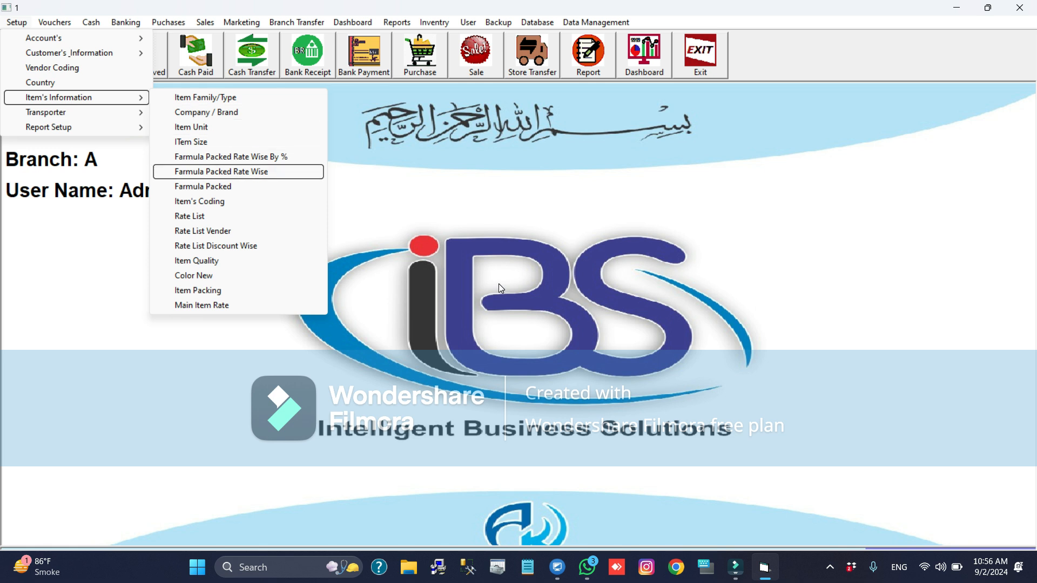
key(Left)
key(Down)
key(Right)
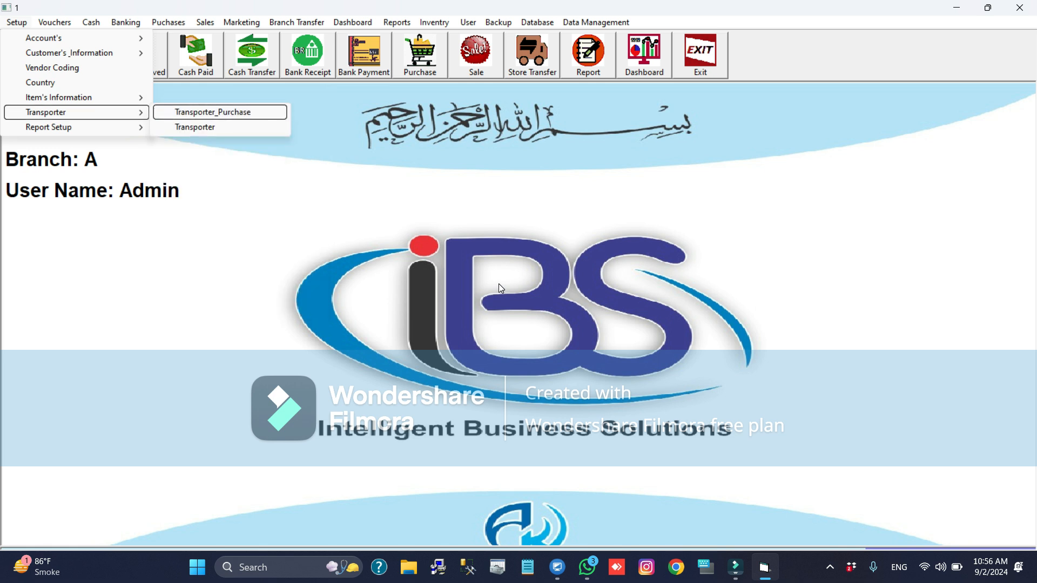
key(Return)
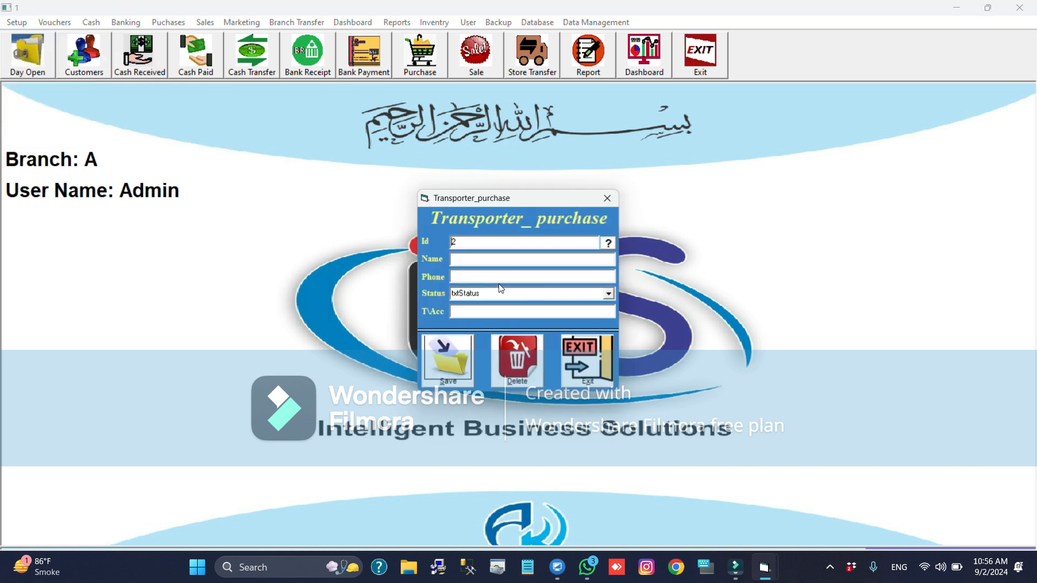
- Enter the purchase transporter's name and save the new record
click(480, 258)
text(Badar Gari)
key(alt+s)
- Reload the purchase transporter with Id 2 to check it and close the form
double_click(465, 244)
text(2)
key(Return)
key(Escape)
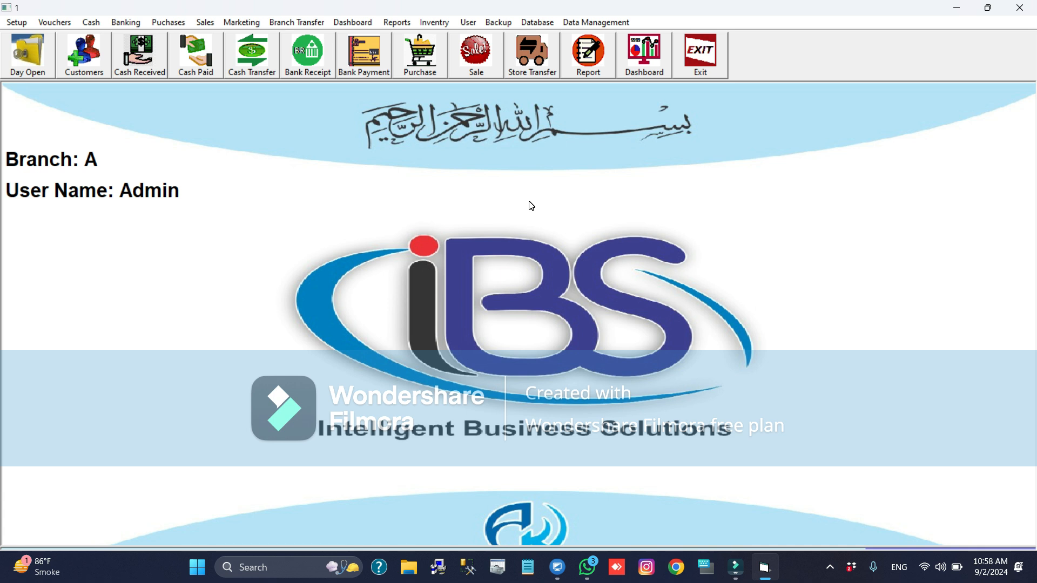
- Open the Item Purchase Ton Weight form
key(alt)
key(alt+p)
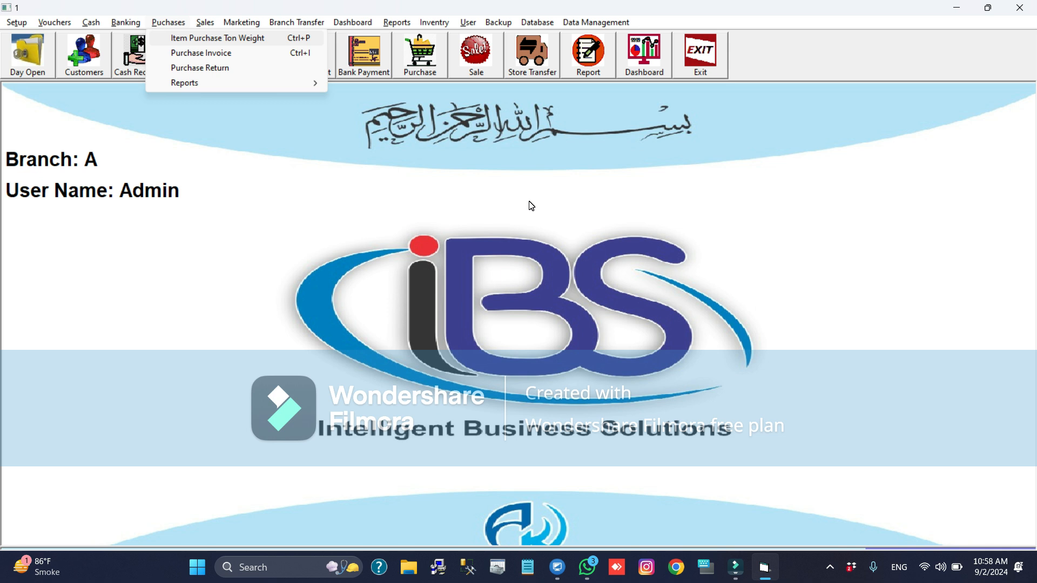
key(Down)
key(Up)
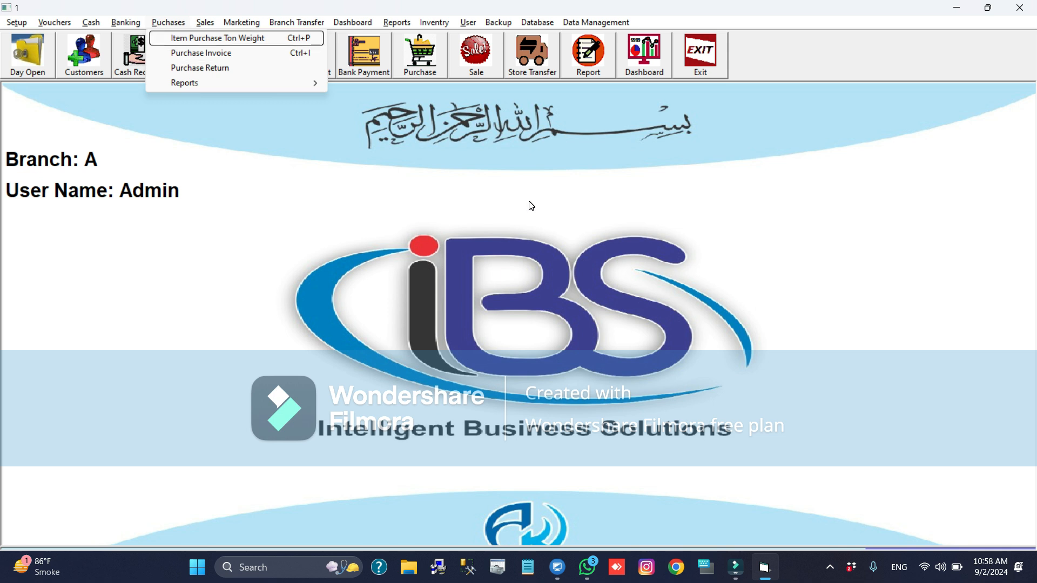
key(Return)
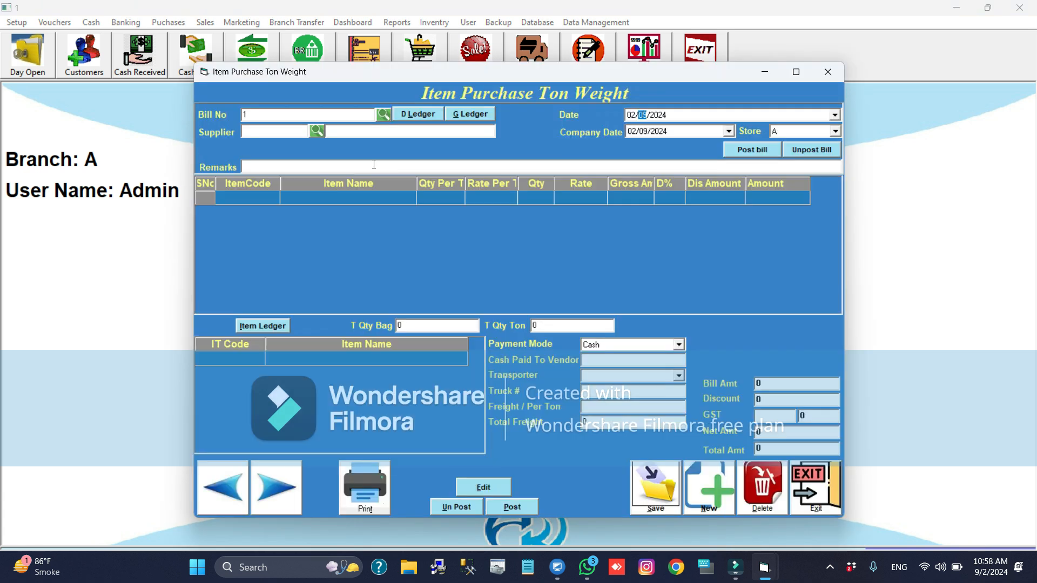
- Search the suppliers for bestway and set Bestway Cement as the supplier of bill 1
click(315, 131)
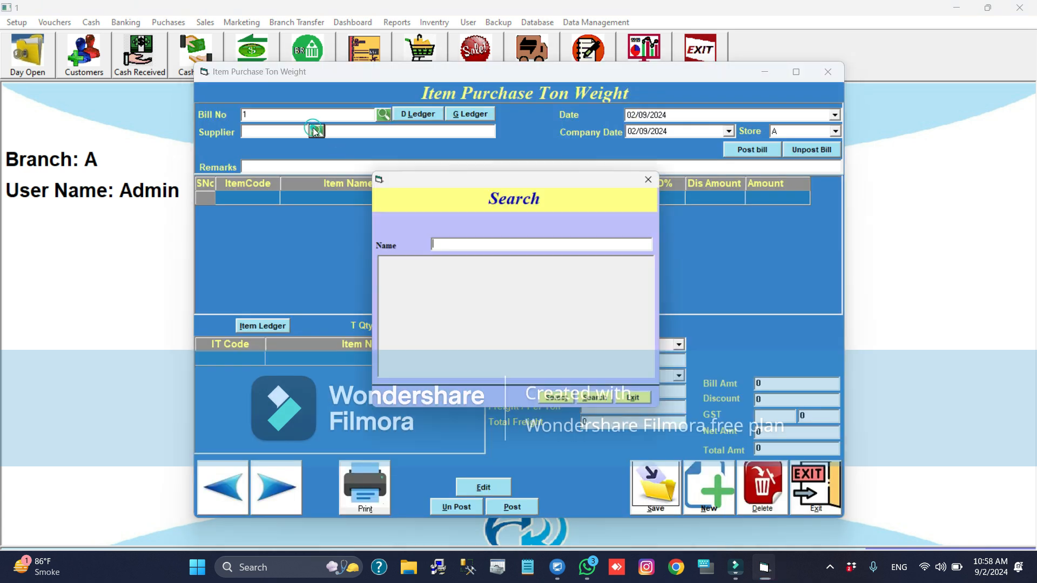
text(bestway7)
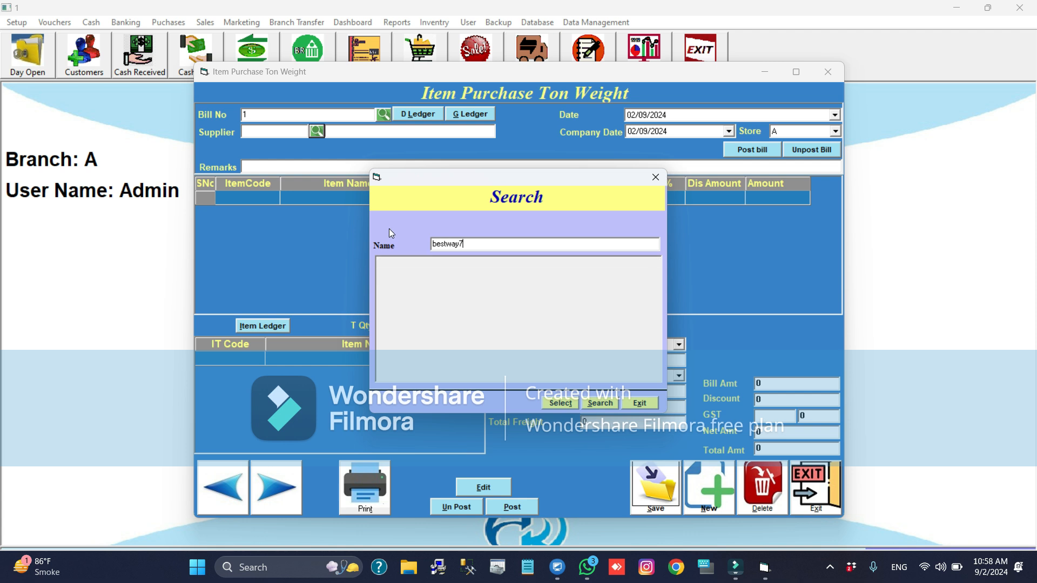
key(BackSpace)
key(Down)
key(Return)
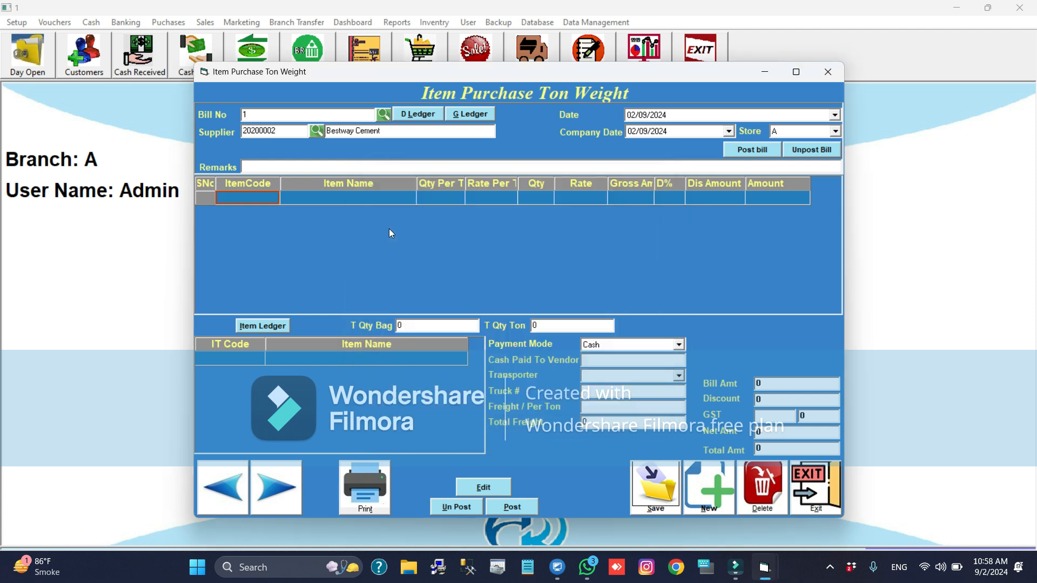
- Add item BC to the first bill line with a quantity of 10 tons
text(bc)
key(Return)
text(10)
key(Return)
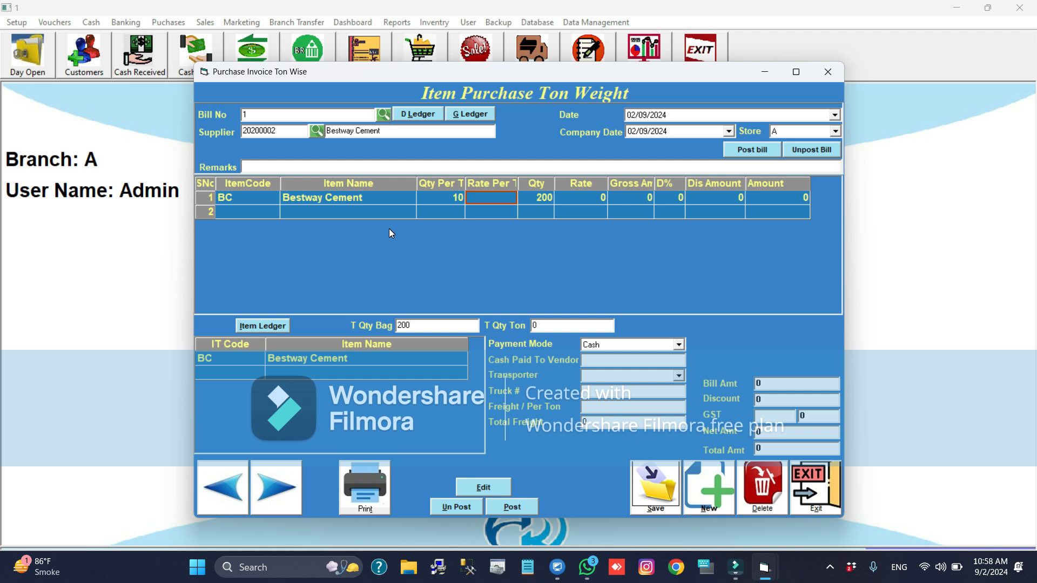
- Switch to Calculator, work out 10 × 1000 ÷ 50 to check the bag quantity, and close it
key(super)
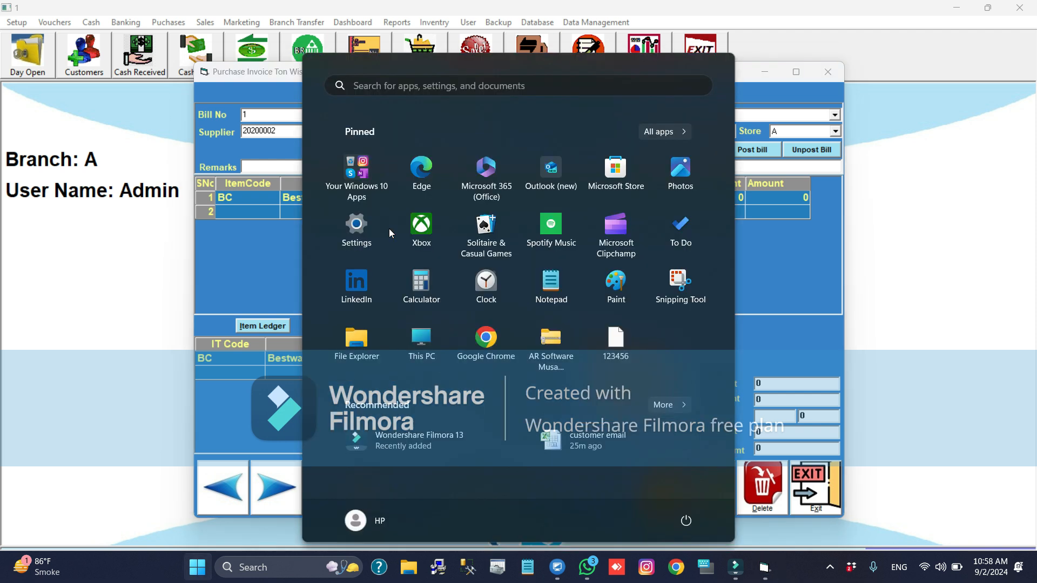
text(ca)
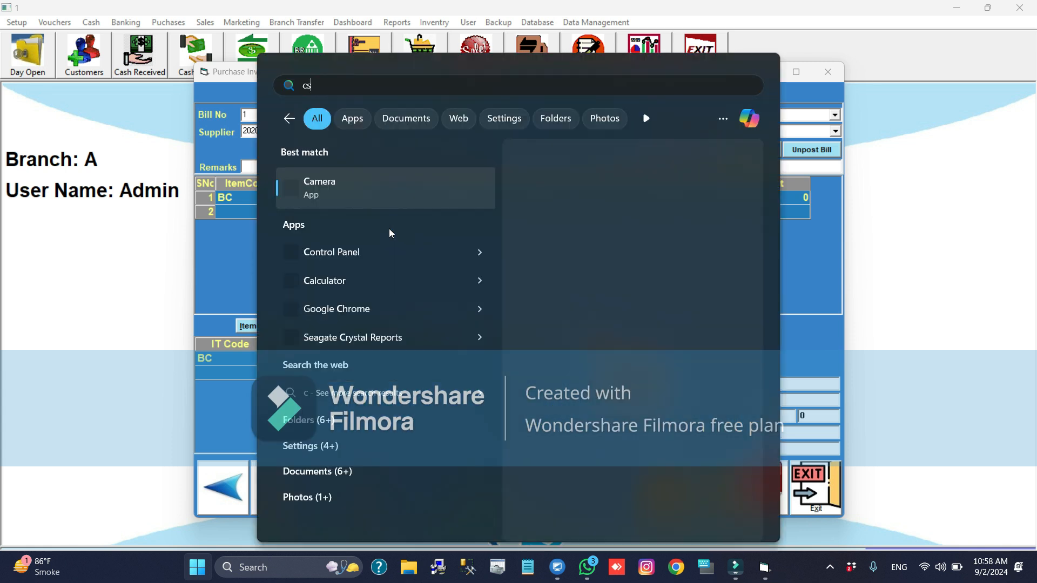
text(l)
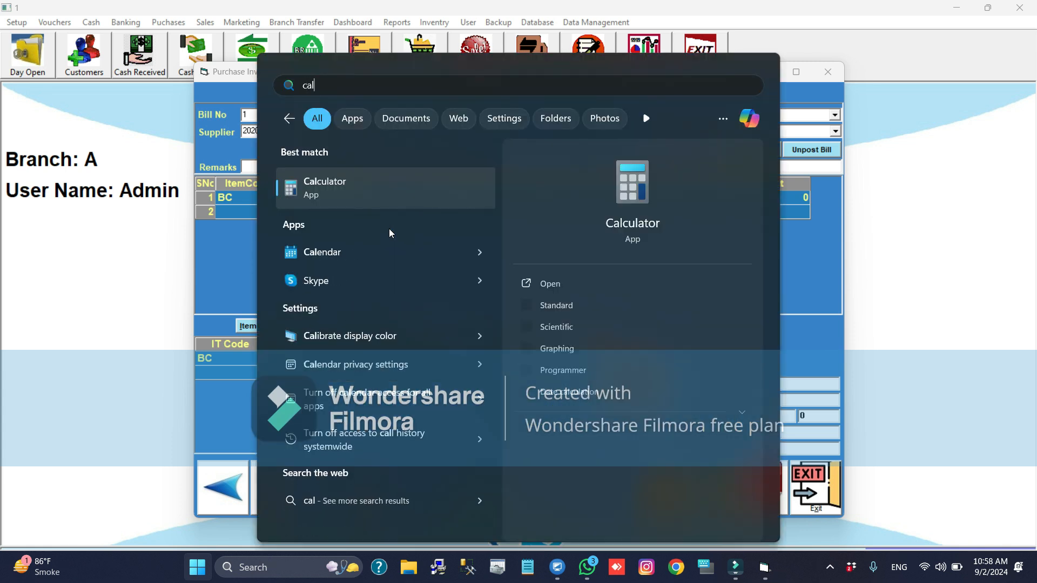
key(Escape)
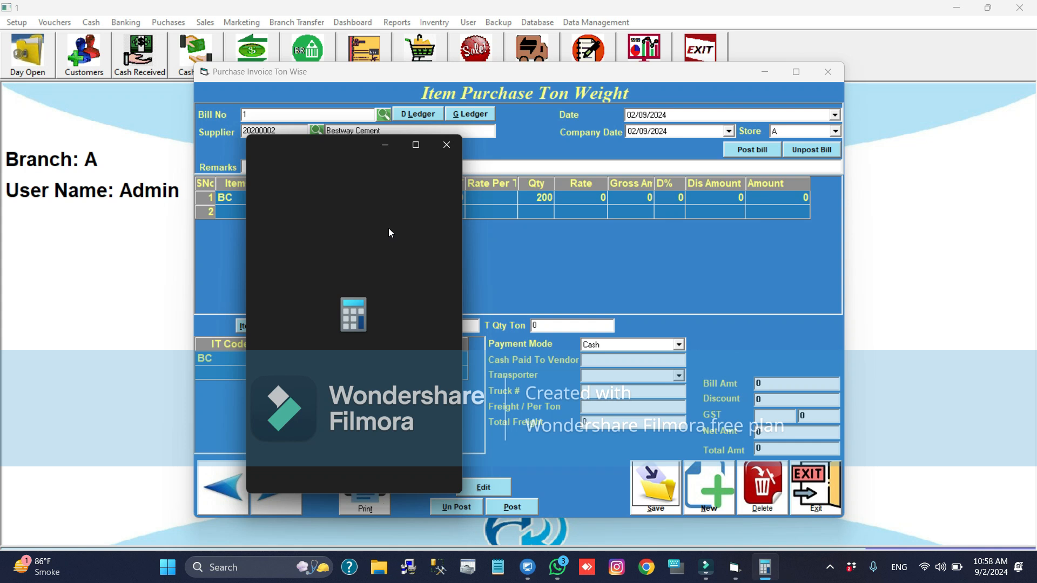
drag(346, 143, 211, 131)
text(10*)
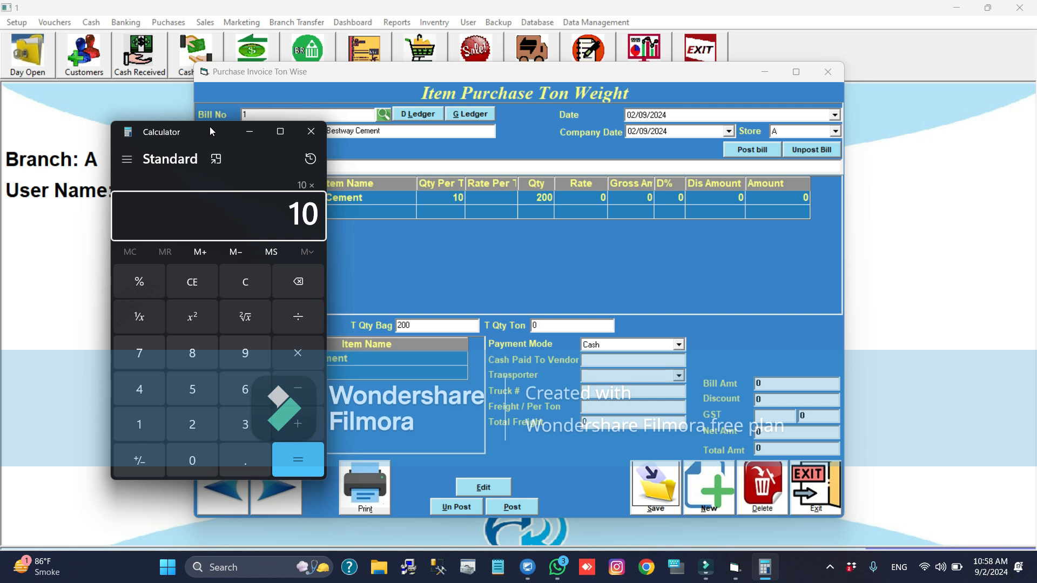
text(1000)
key(Return)
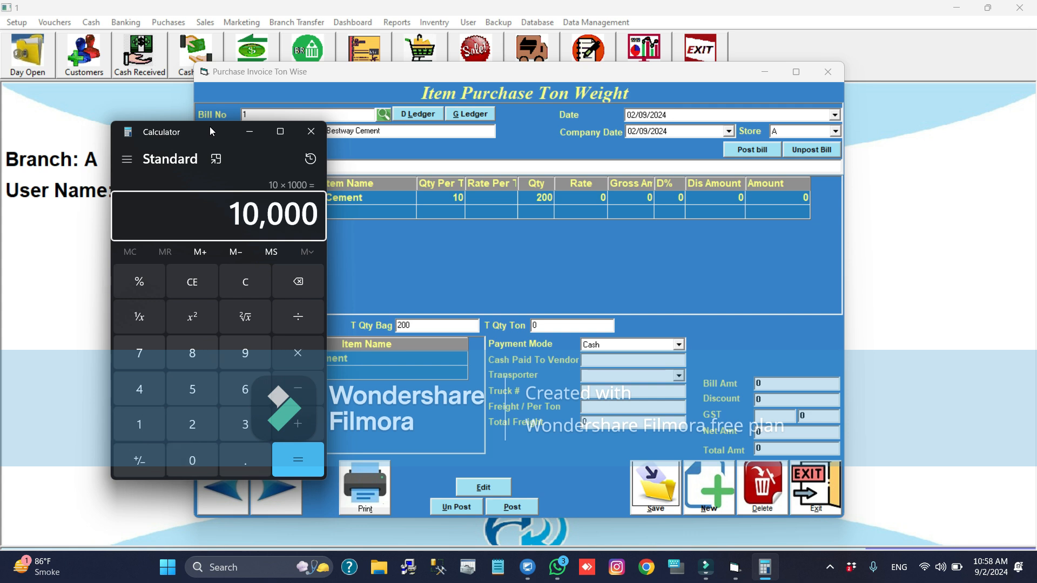
text(/)
text(50)
key(Return)
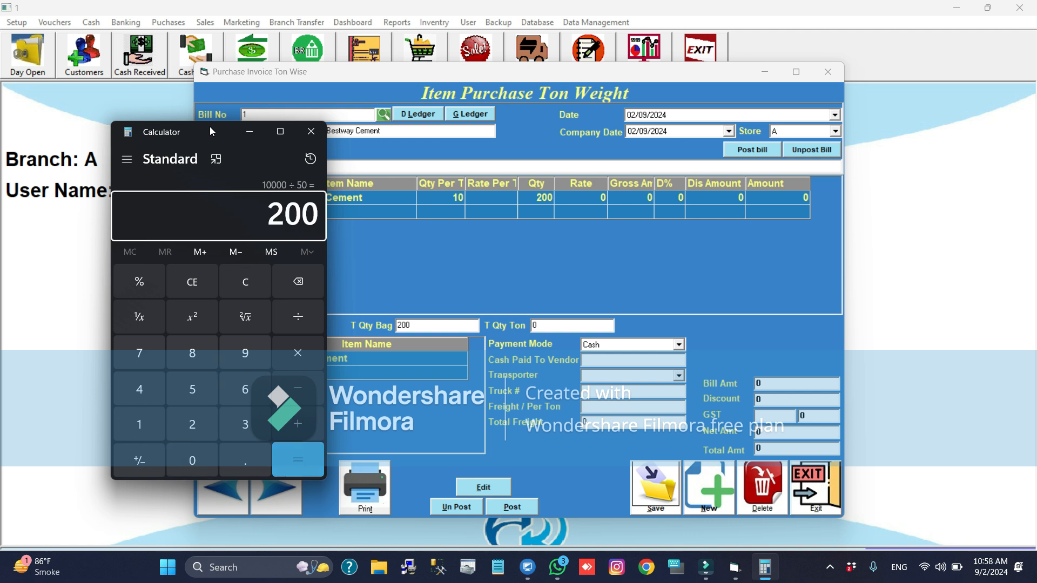
key(alt+F4)
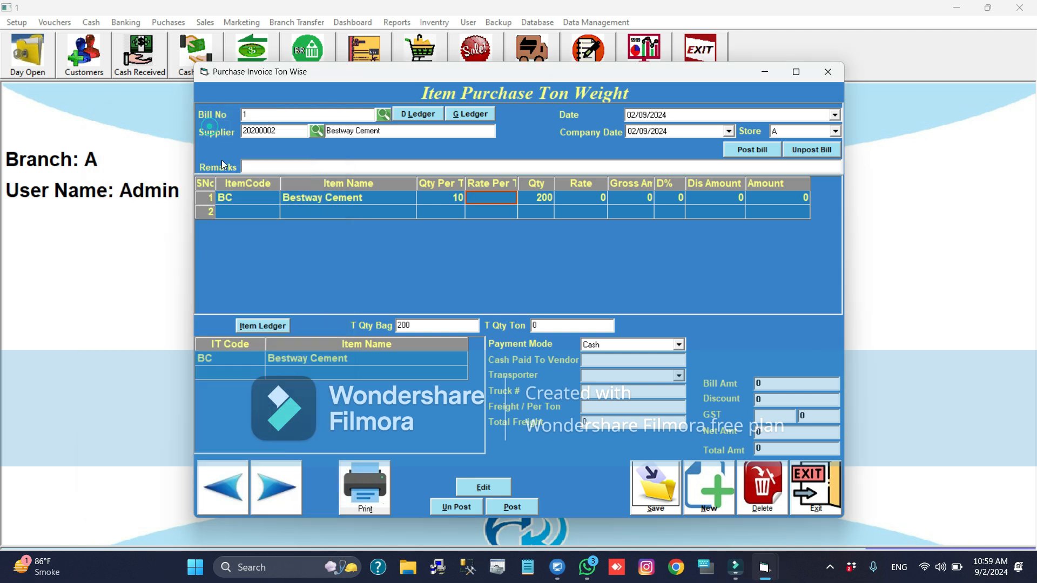
- Add item TBG to the second bill line with a quantity of 10 tons
click(241, 216)
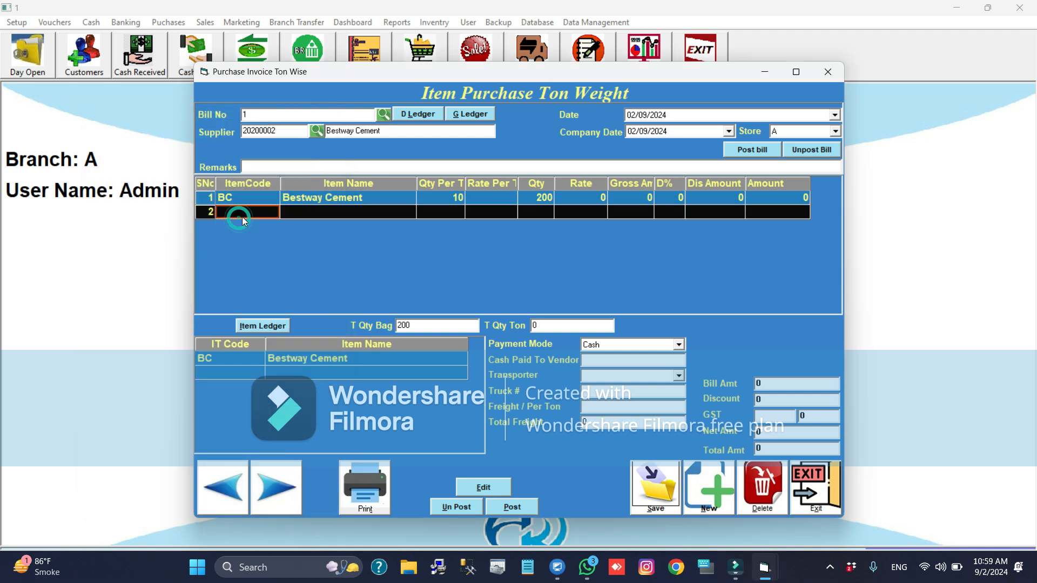
text(tbg)
key(Return)
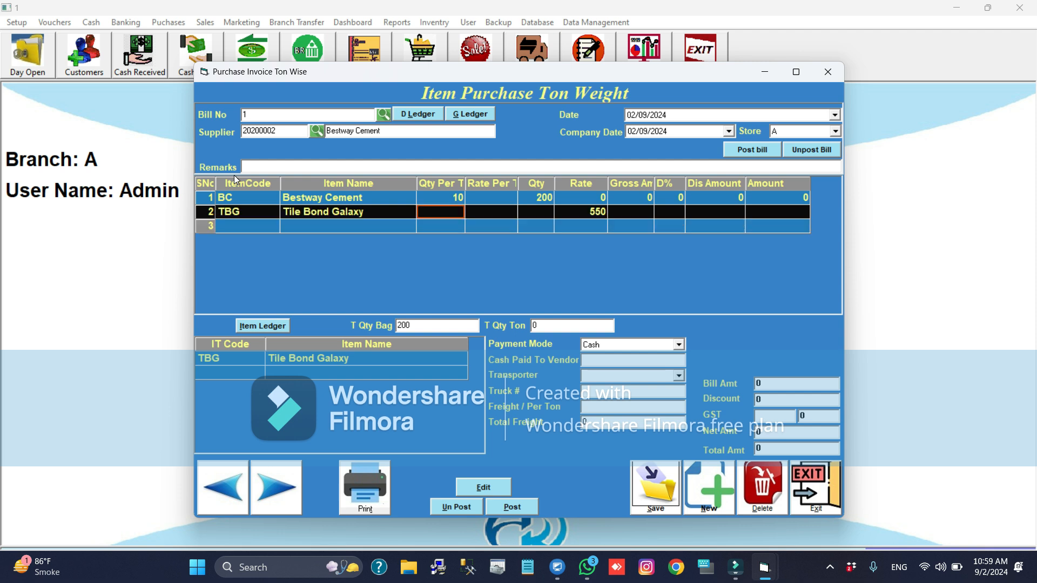
text(10)
key(Return)
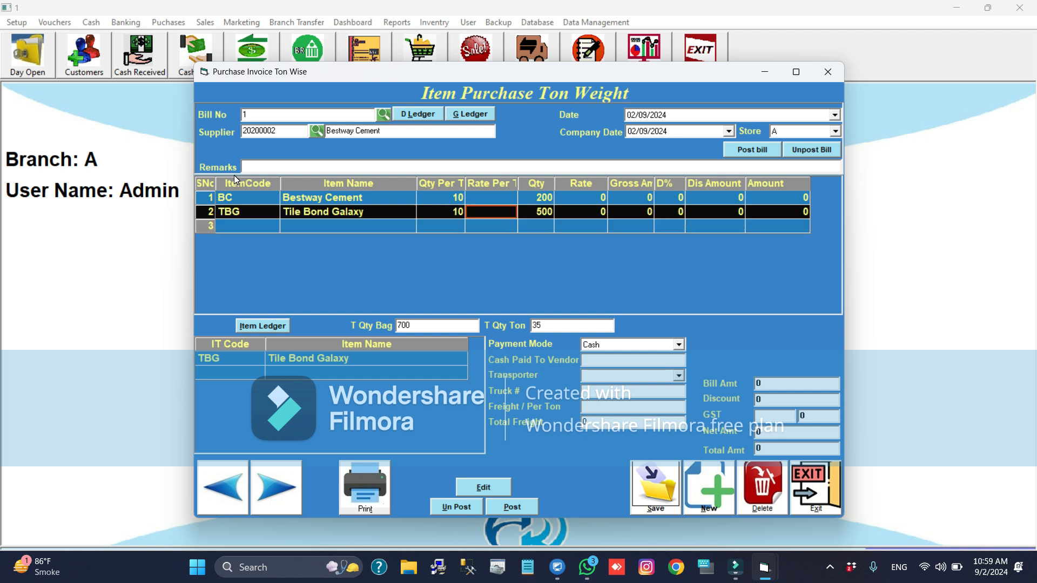
- Switch to Calculator, work out 10 × 1000 ÷ 20 to check the second line's bag quantity, and close it
key(super)
text(c)
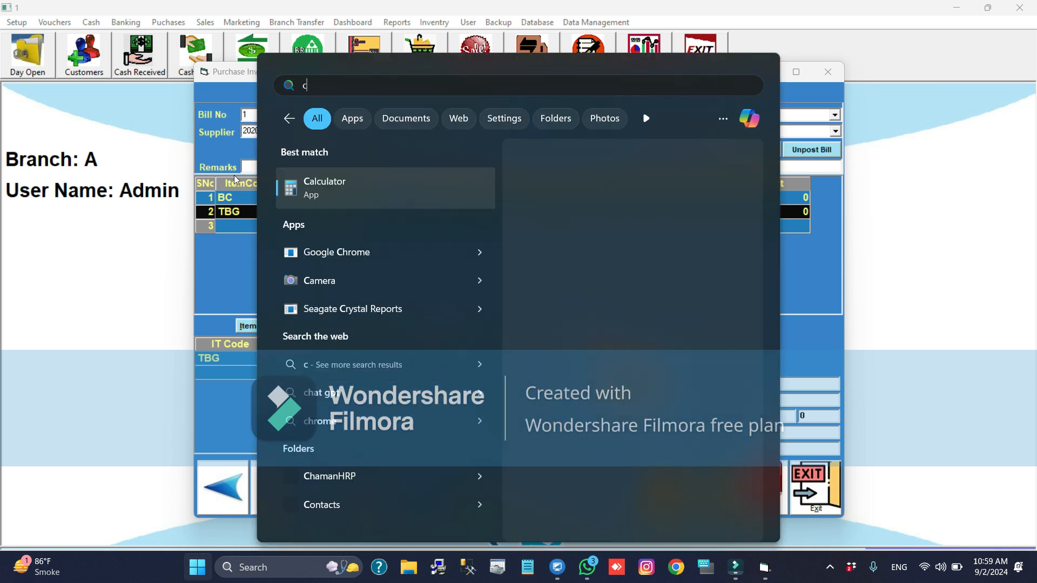
text(al)
key(Return)
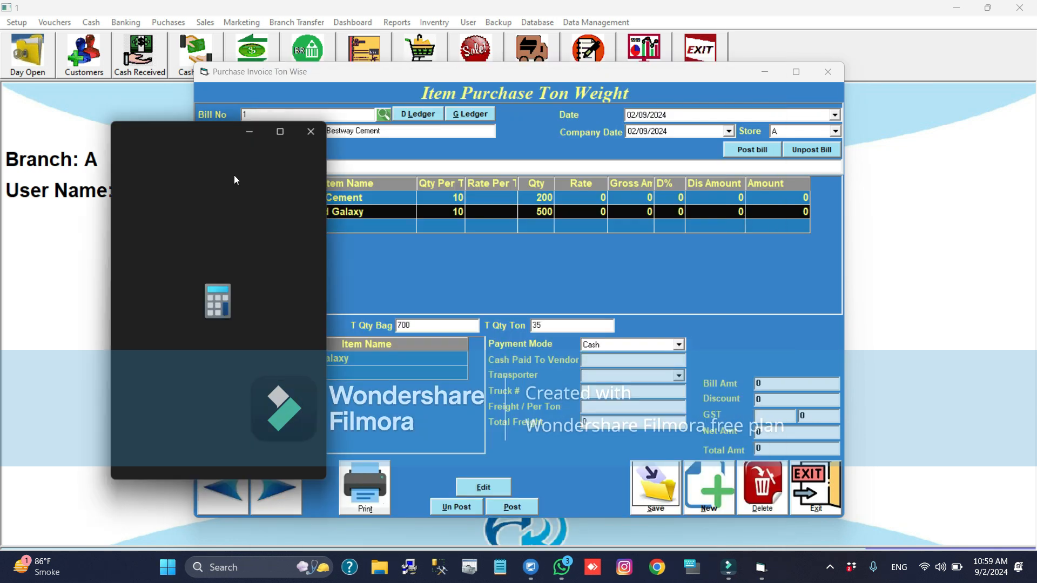
text(1)
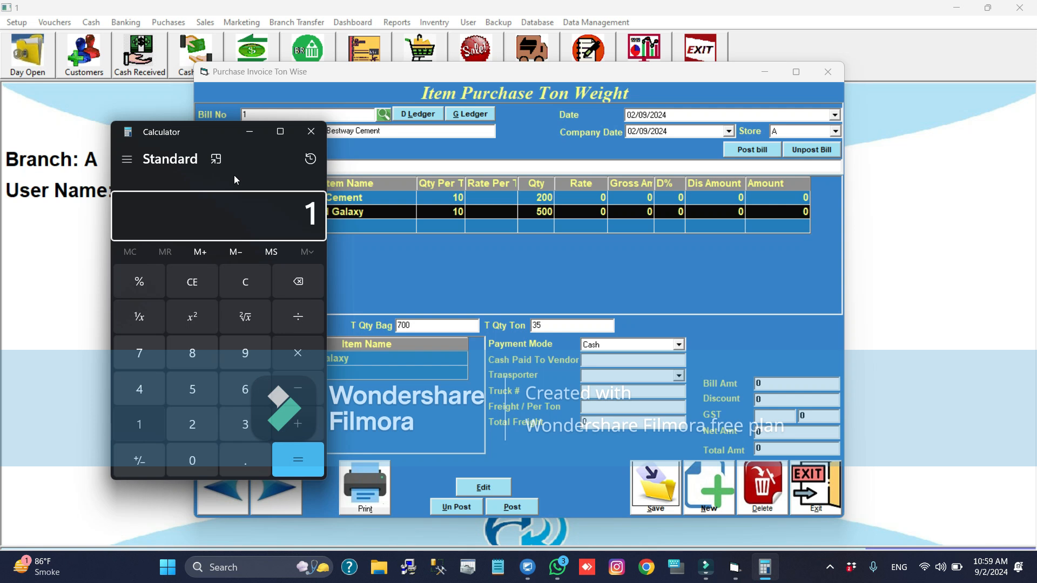
text(0*1000)
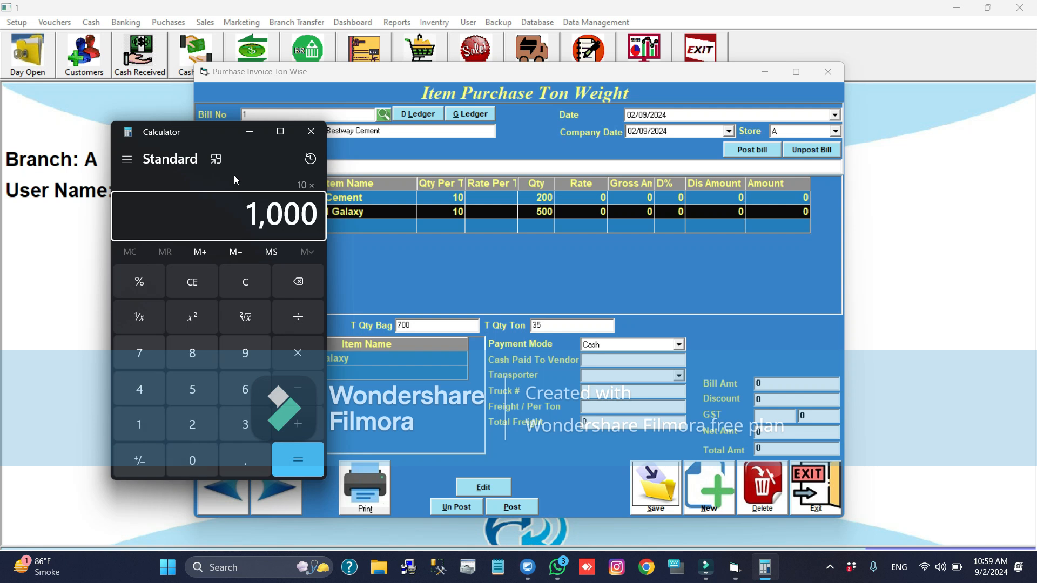
text(/)
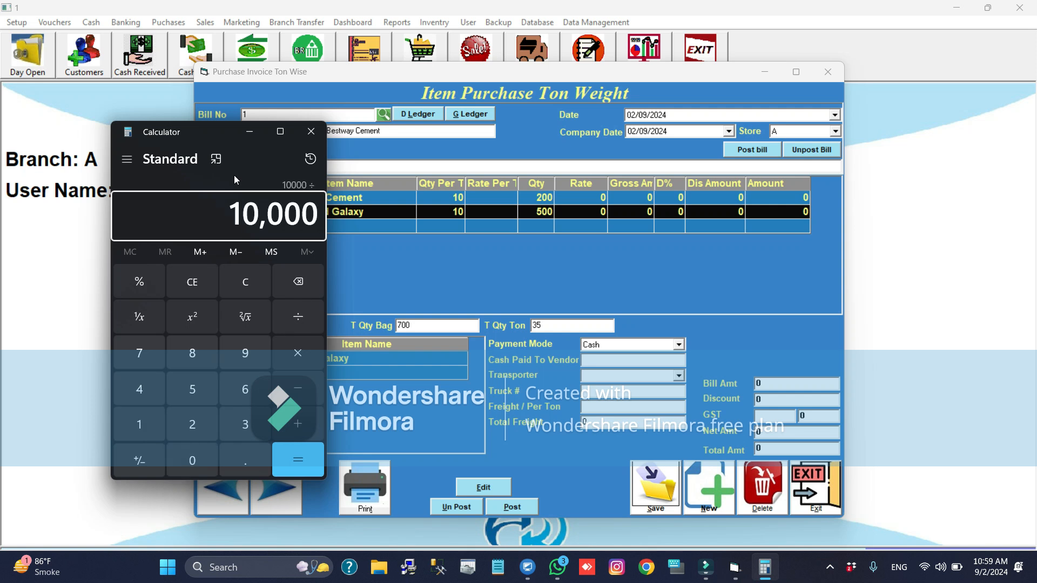
text(20)
key(Return)
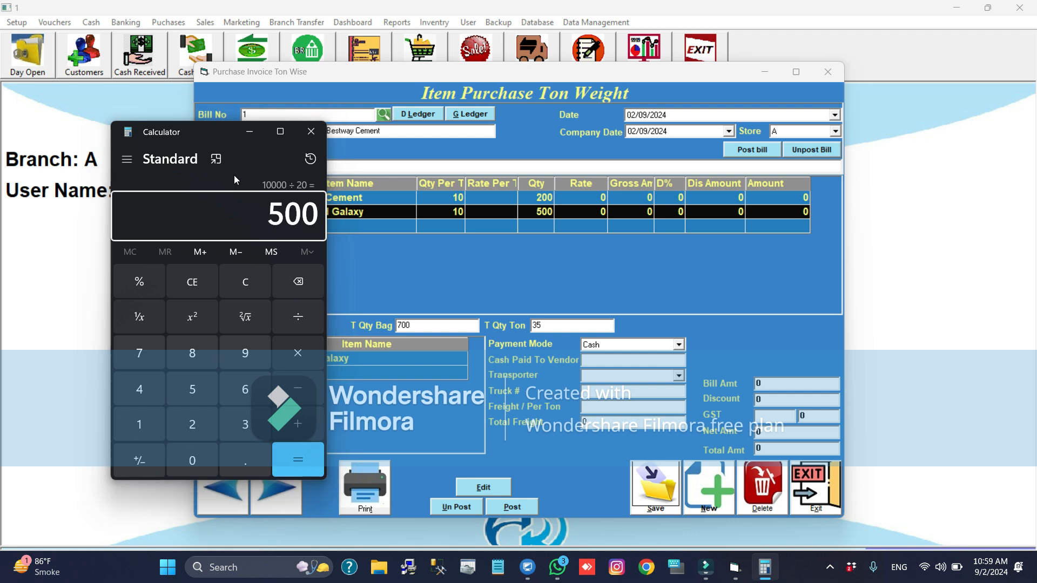
key(alt+F4)
- Set the rate per ton of the first bill line to 21000
click(493, 198)
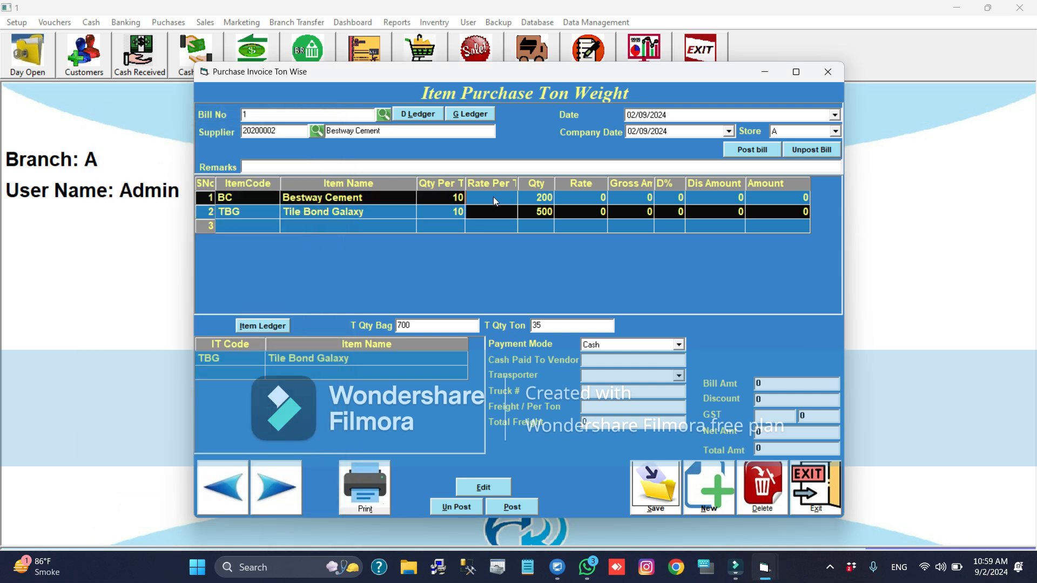
text(1)
text(21000)
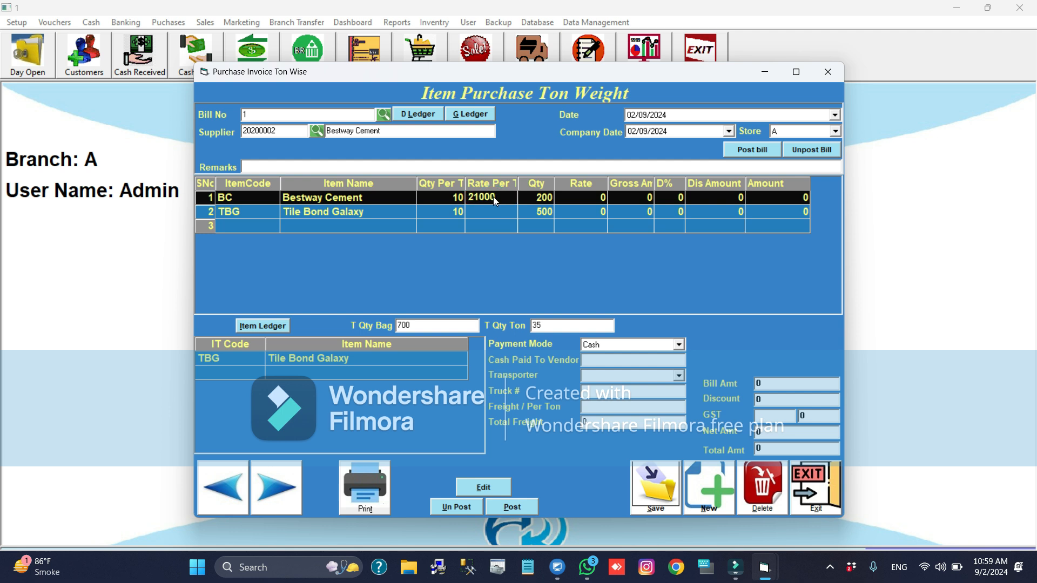
key(Return)
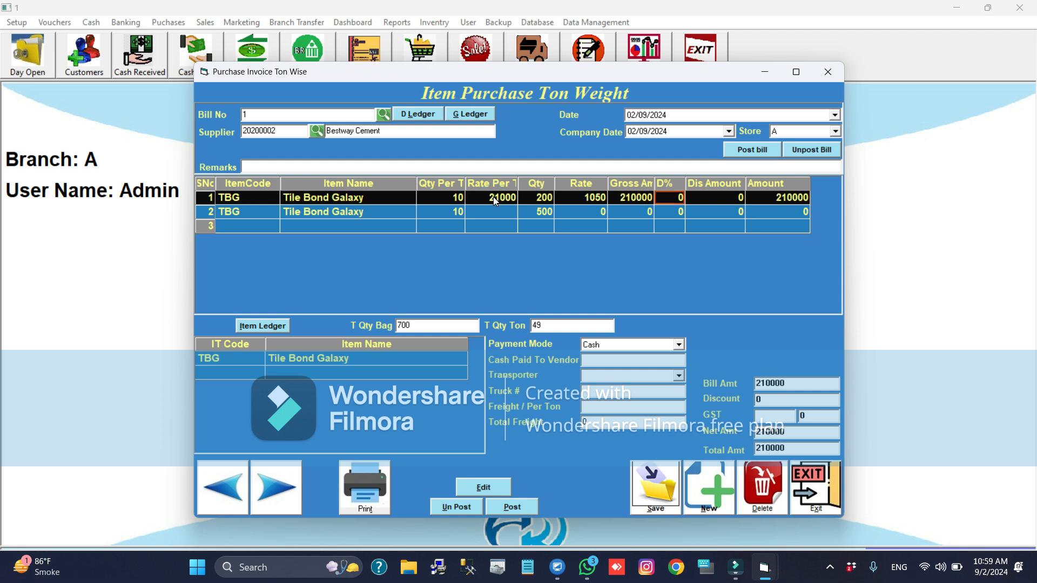
- Enter a rate per ton of 1700 on the second bill line
key(Return)
key(Right)
key(Right)
key(Right)
text(1700)
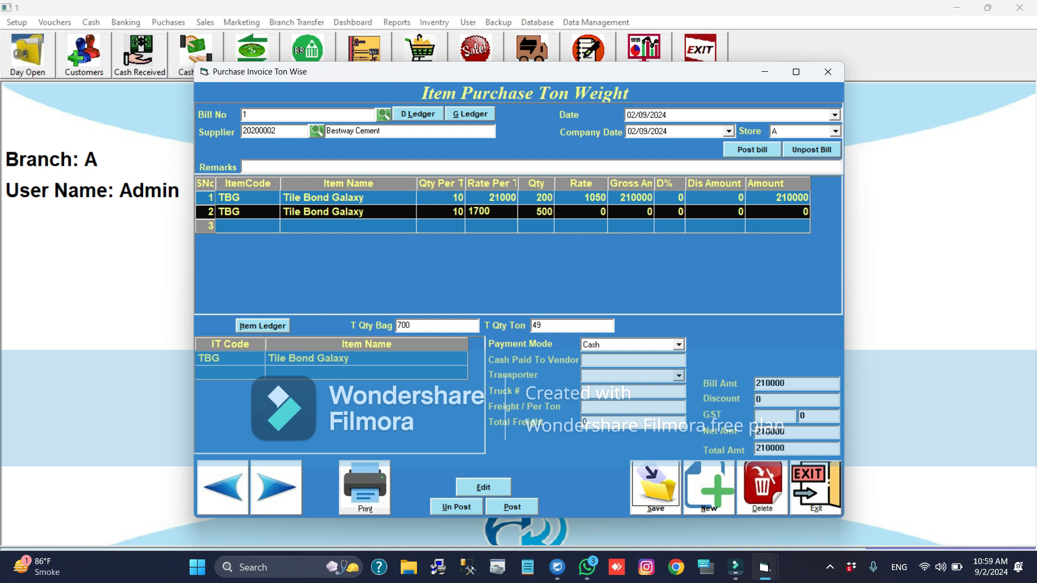
key(Return)
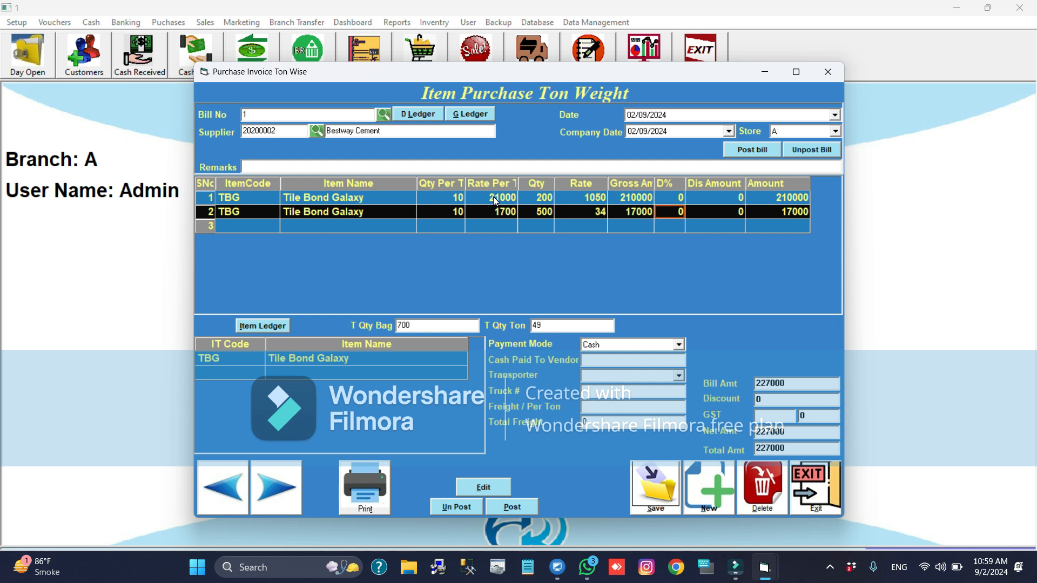
- Set the rate per ton of the second bill line to 18000 and finish the line
key(Left)
key(Left)
key(Left)
key(Left)
text(18000)
key(Return)
key(Return)
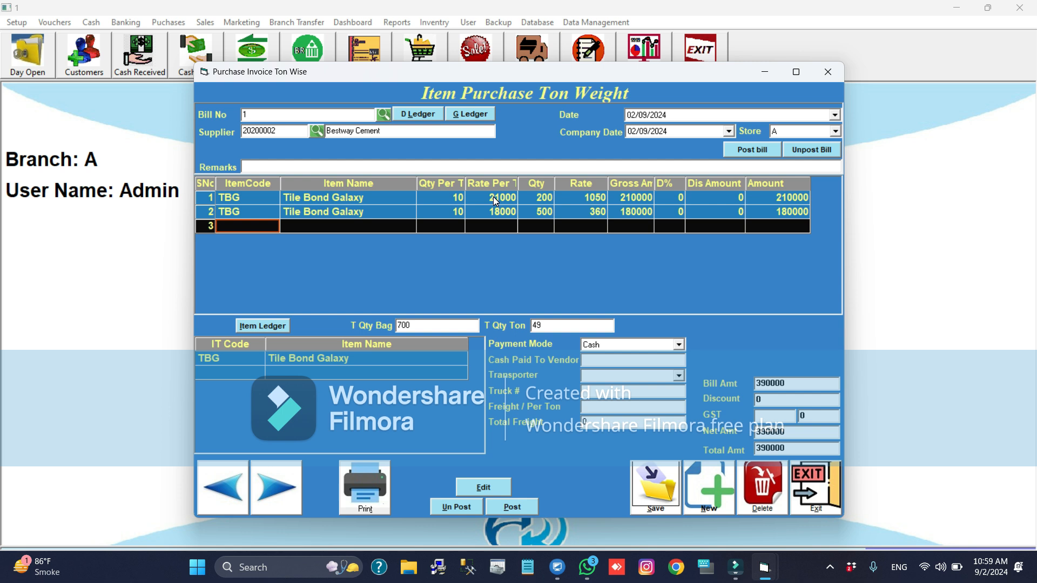
- Change the item code of the first bill line to BC
key(Up)
key(Up)
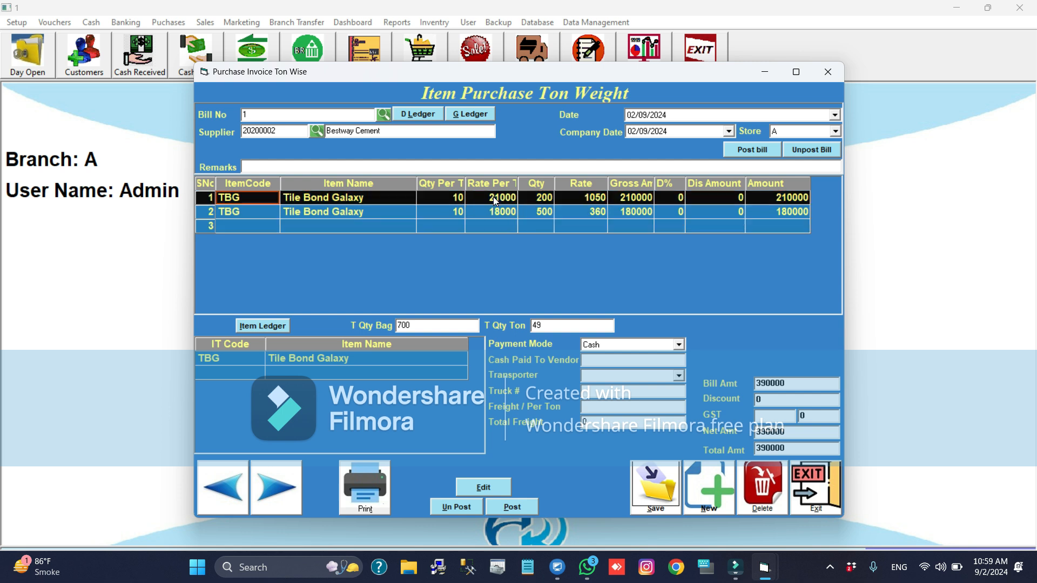
text(BC)
key(Return)
key(Return)
key(Return)
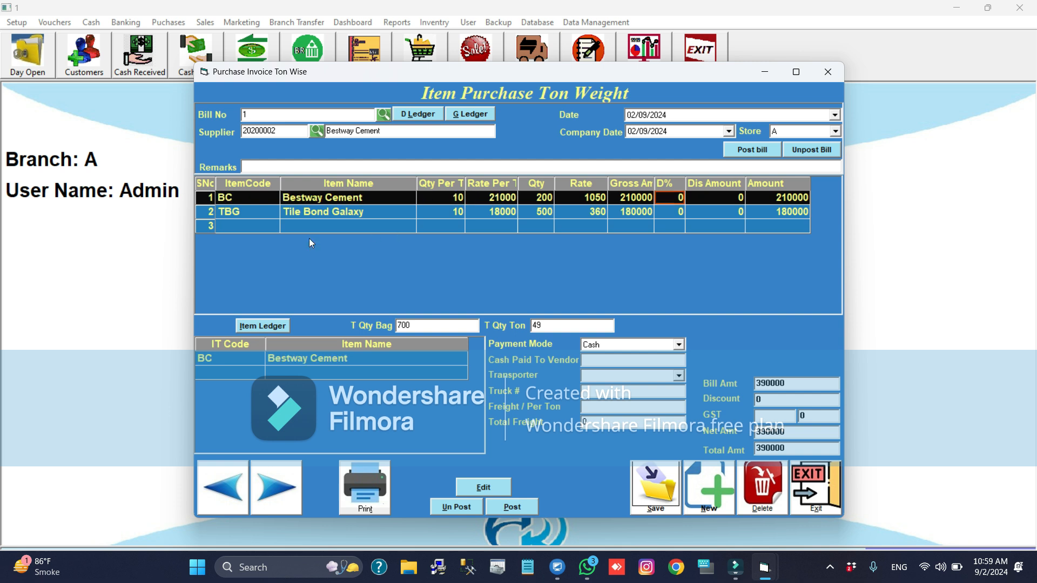
- Add item PC to the third bill line with a quantity of 10 tons and a rate of 20500 per ton
click(260, 224)
text(pc)
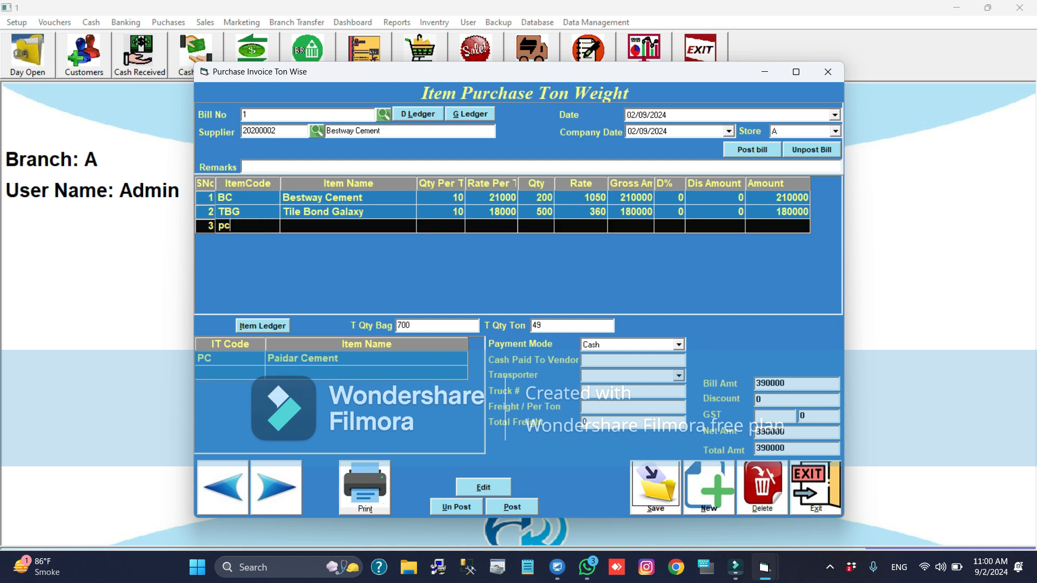
key(Return)
text(10)
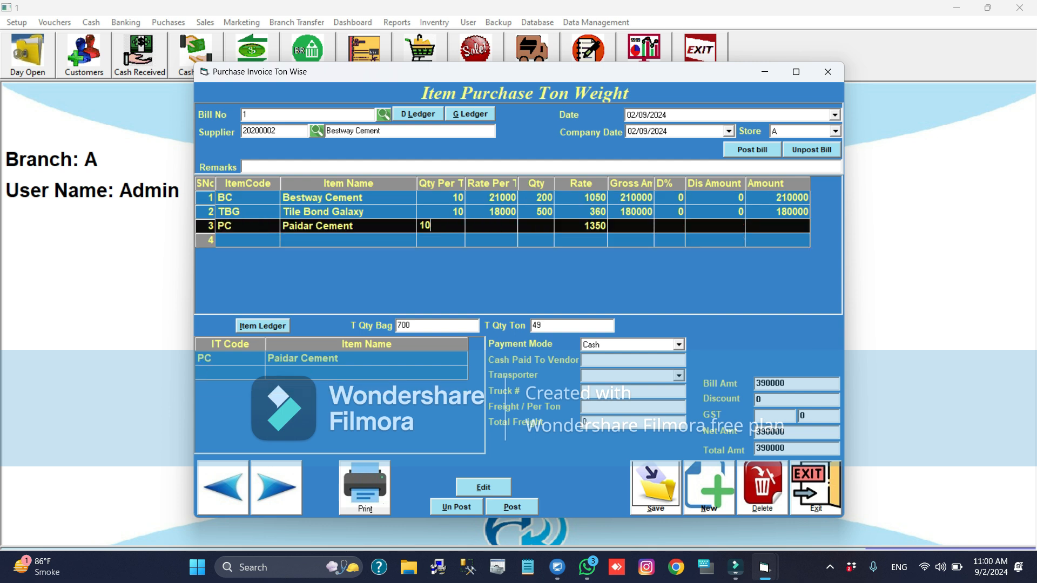
key(Return)
text(15)
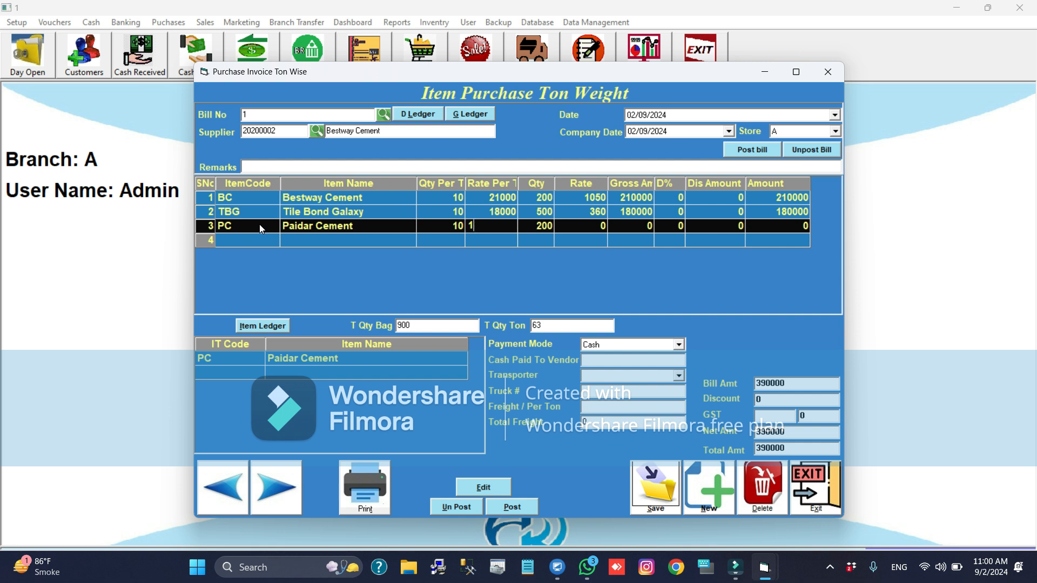
key(BackSpace)
key(BackSpace)
text(20500)
key(Return)
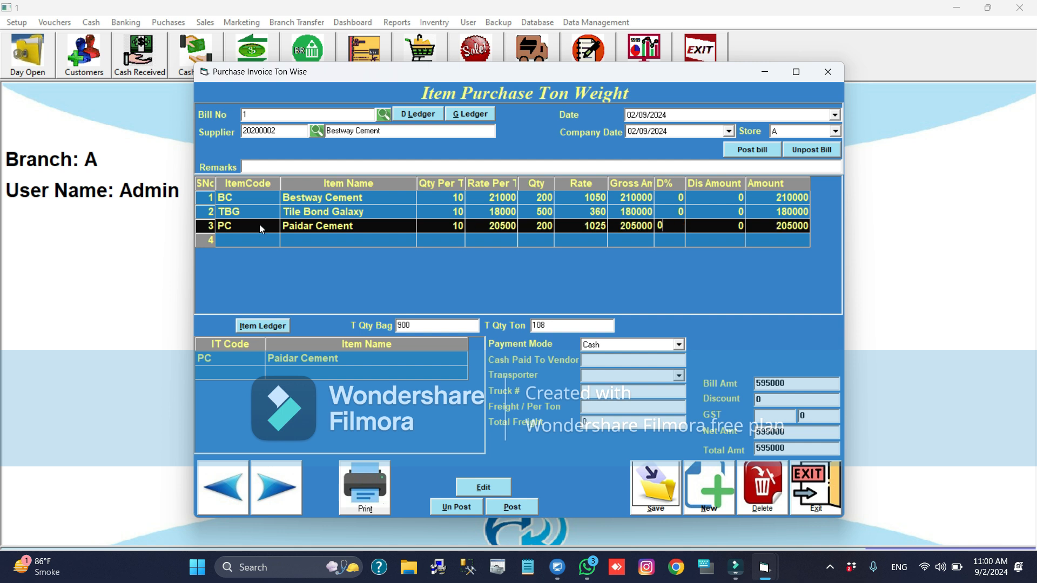
key(Return)
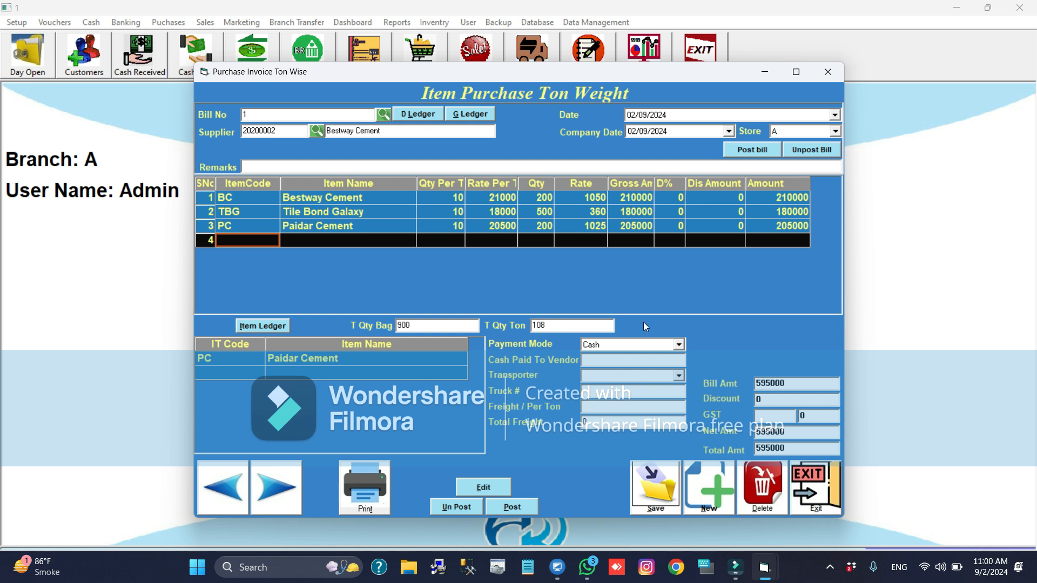
click(773, 400)
click(665, 211)
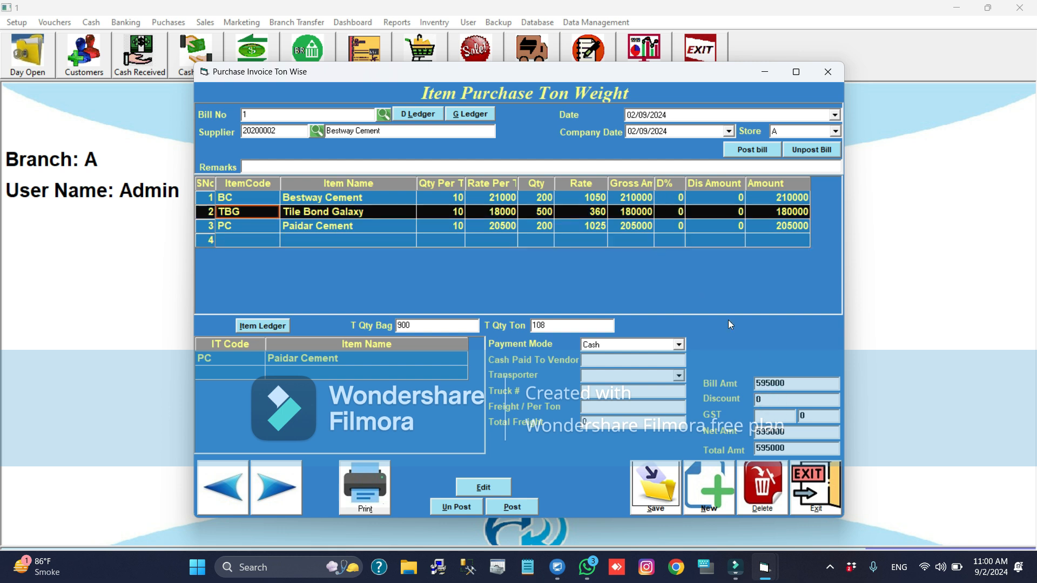
click(780, 401)
click(780, 401)
- Keep the payment mode as Cash and choose Badar Gari as the bill's transporter
click(678, 346)
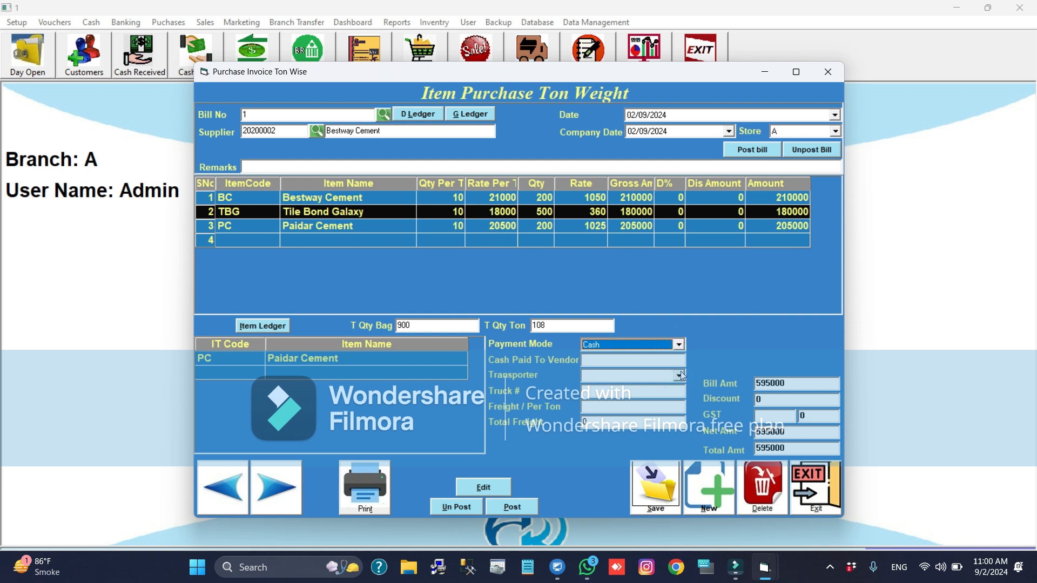
click(679, 374)
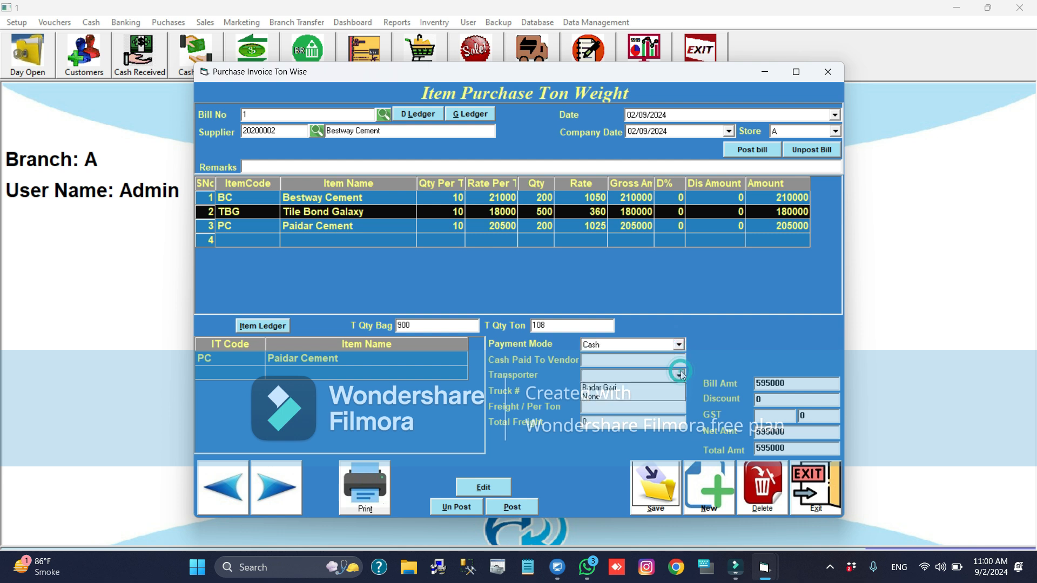
click(643, 386)
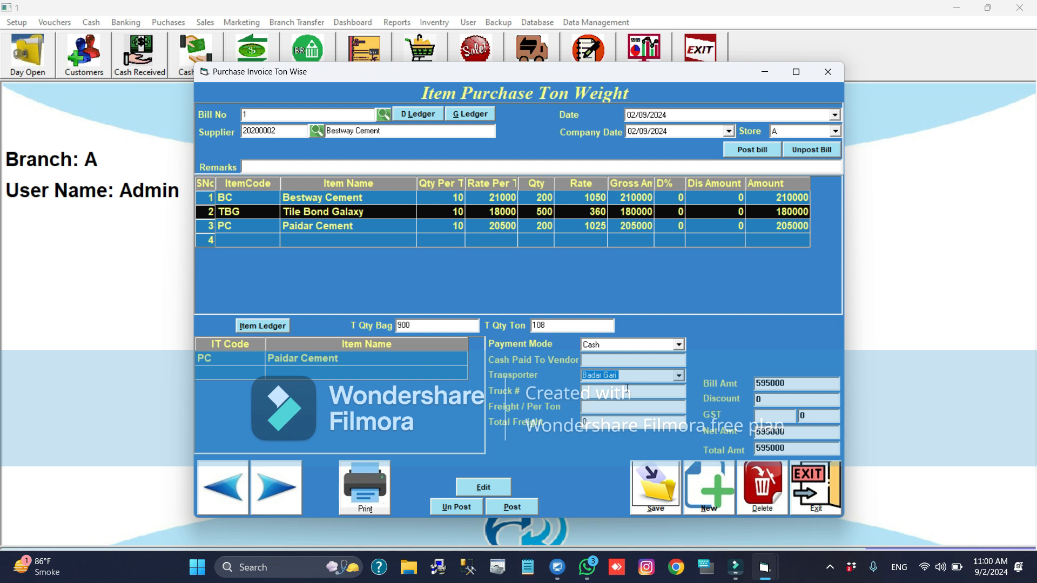
- Try to enter the transporter's total freight amount directly
click(627, 388)
click(592, 421)
text(15000)
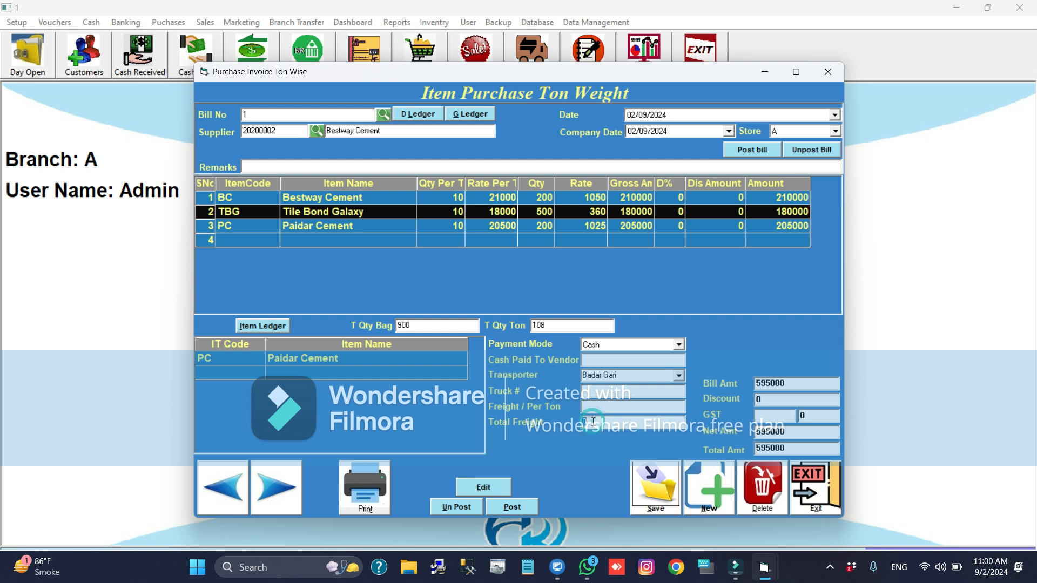
text(0)
key(Tab)
- Set the freight per ton to 1250 so that the total freight is calculated from it
click(596, 408)
double_click(597, 409)
key(BackSpace)
text(1250)
key(Tab)
click(606, 424)
click(604, 377)
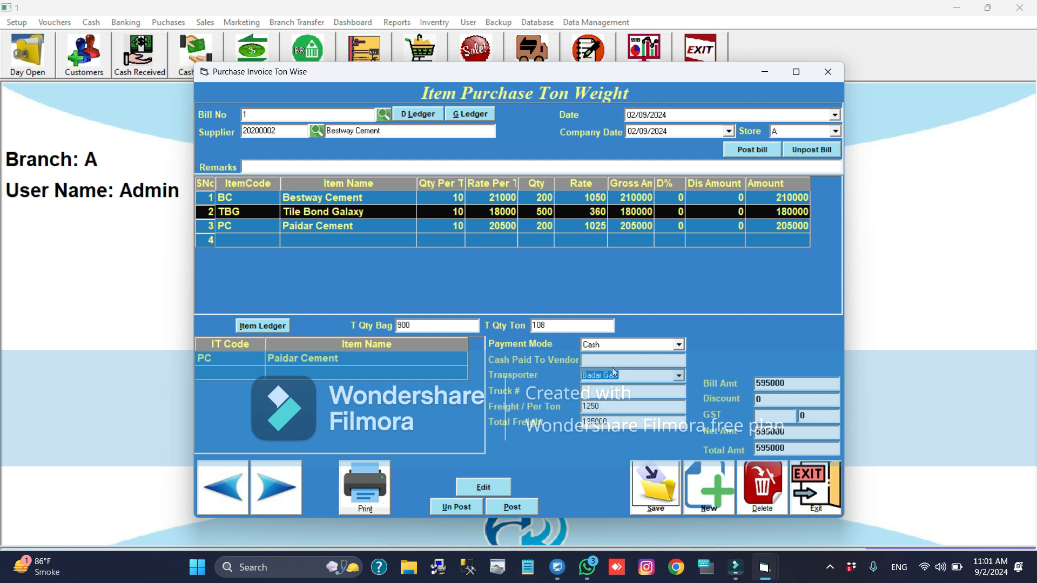
- Enter 590000 as the cash paid to the vendor
click(615, 359)
text(5900000)
key(BackSpace)
key(BackSpace)
key(BackSpace)
key(BackSpace)
text(0000)
key(BackSpace)
click(610, 361)
double_click(610, 361)
key(Left)
key(shift+Right)
key(shift+Right)
key(shift+Right)
- Save and post purchase bill 1, and review the posted bill before closing the purchase form
key(alt+s)
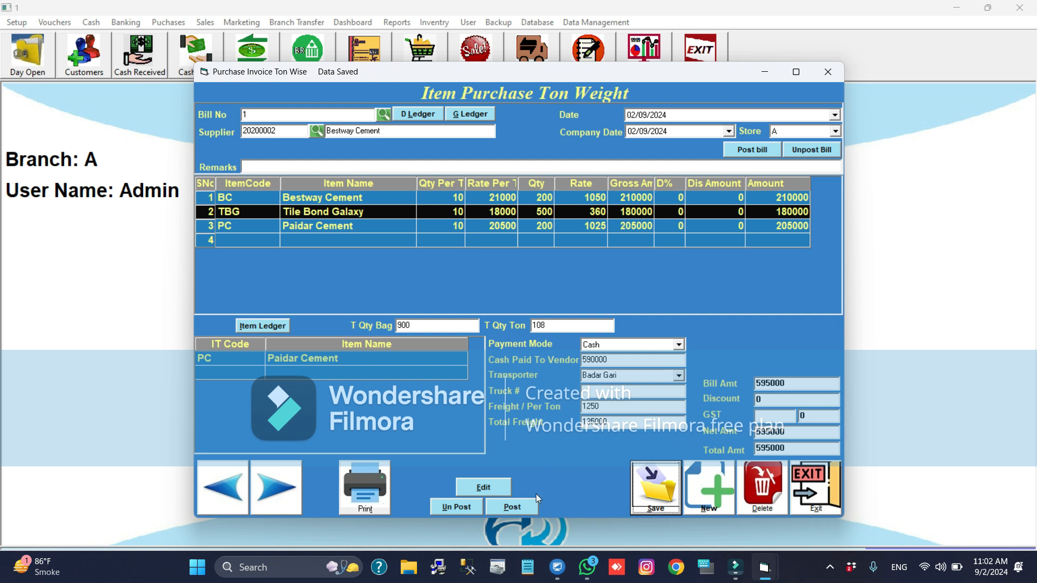
click(518, 512)
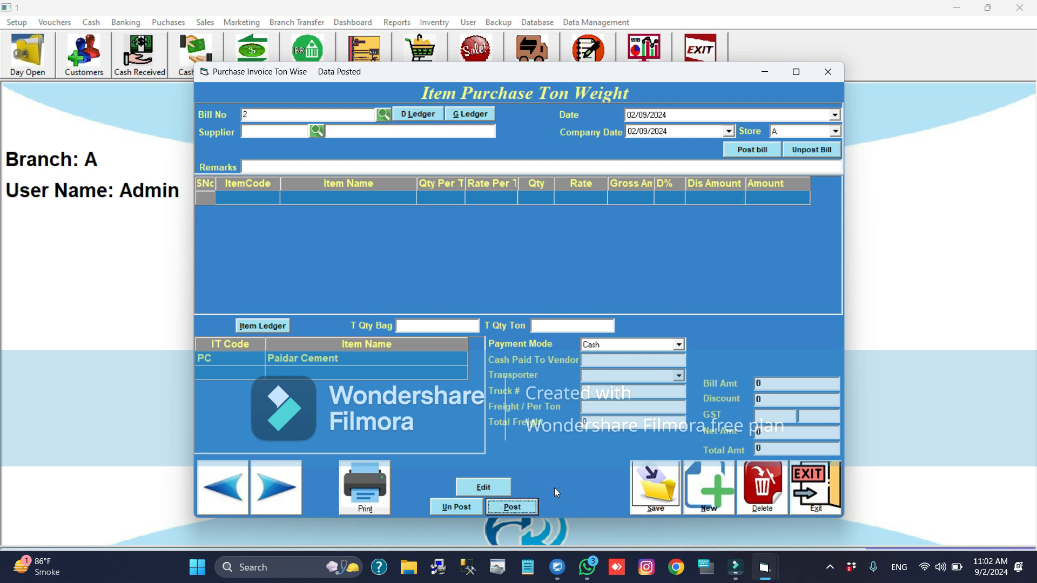
click(223, 496)
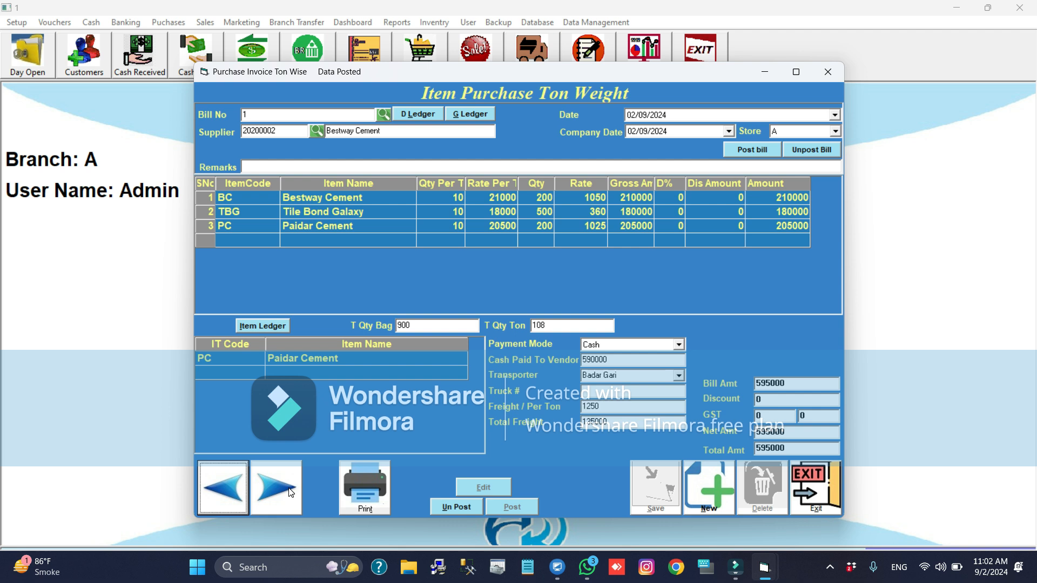
key(Escape)
- Open the General Ledger report form
key(alt+r)
key(Down)
key(Down)
key(Down)
key(Down)
key(Down)
key(Down)
key(Down)
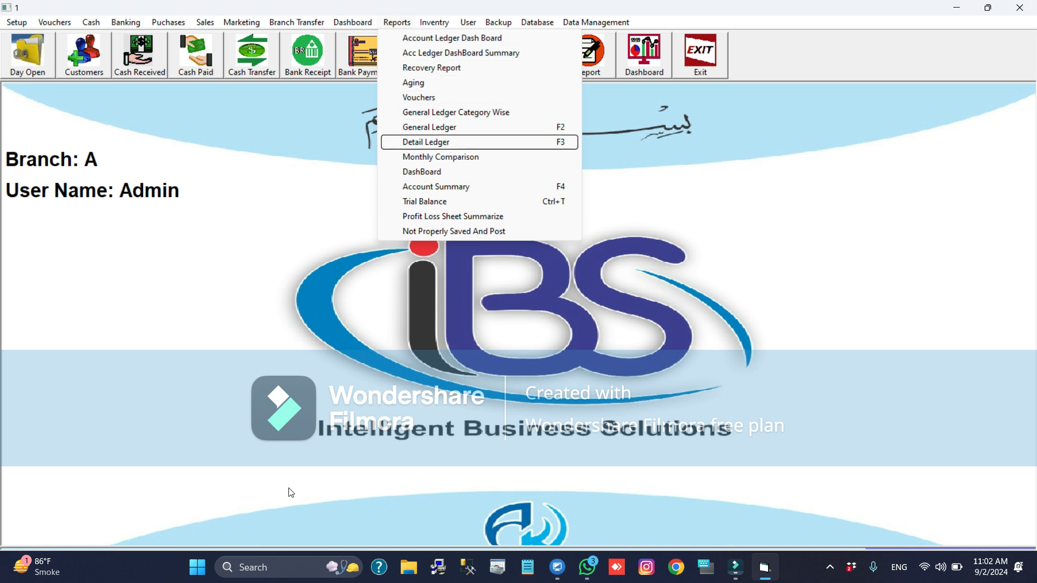
key(Up)
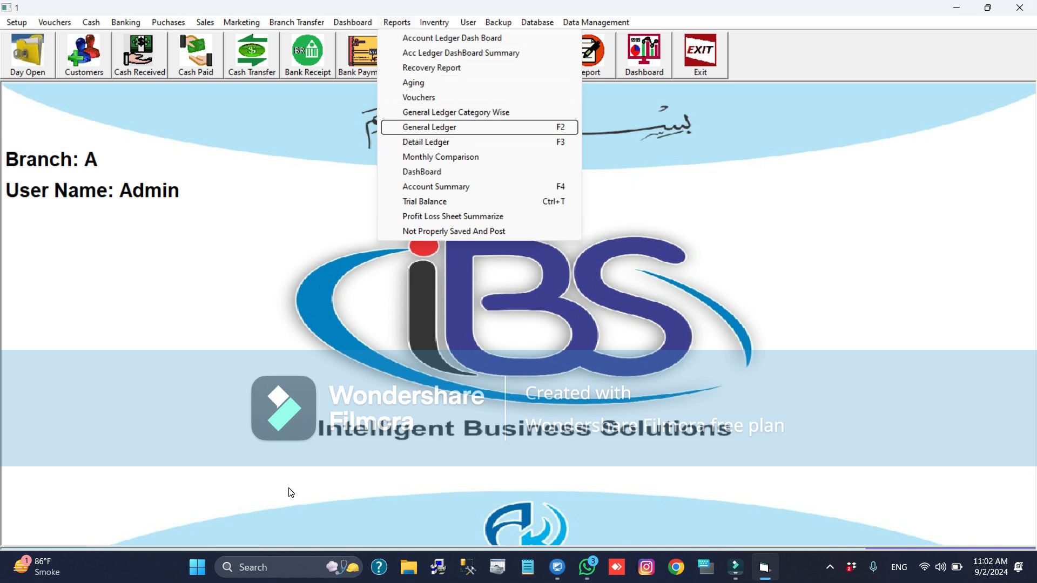
key(Return)
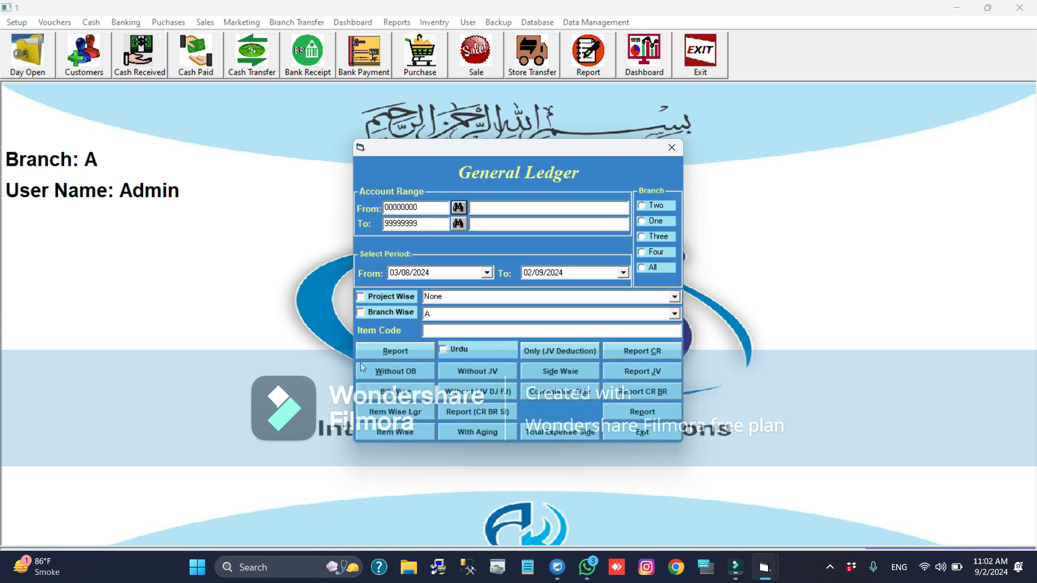
- Run the General Ledger report for all accounts from 01/08/2024 and examine the entries the purchase bill made in each account
click(424, 212)
click(401, 271)
text(01)
click(408, 351)
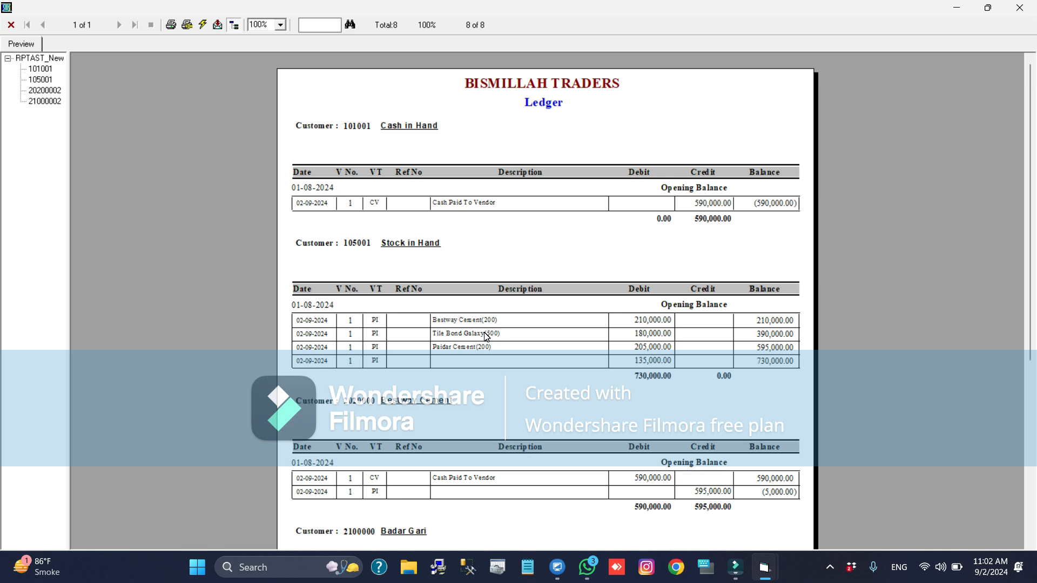
scroll(486, 336, down, 2)
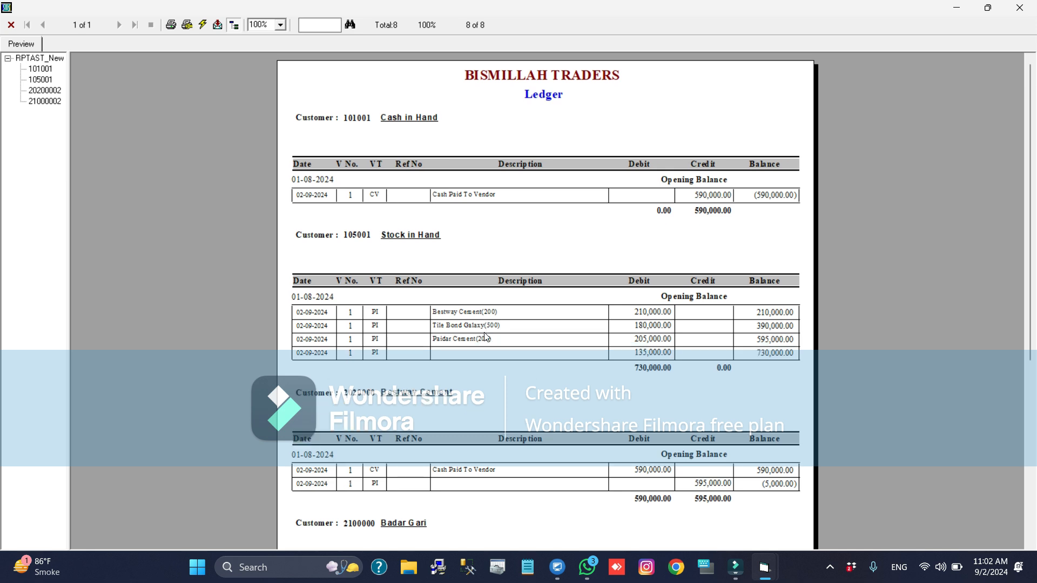
scroll(486, 336, down, 2)
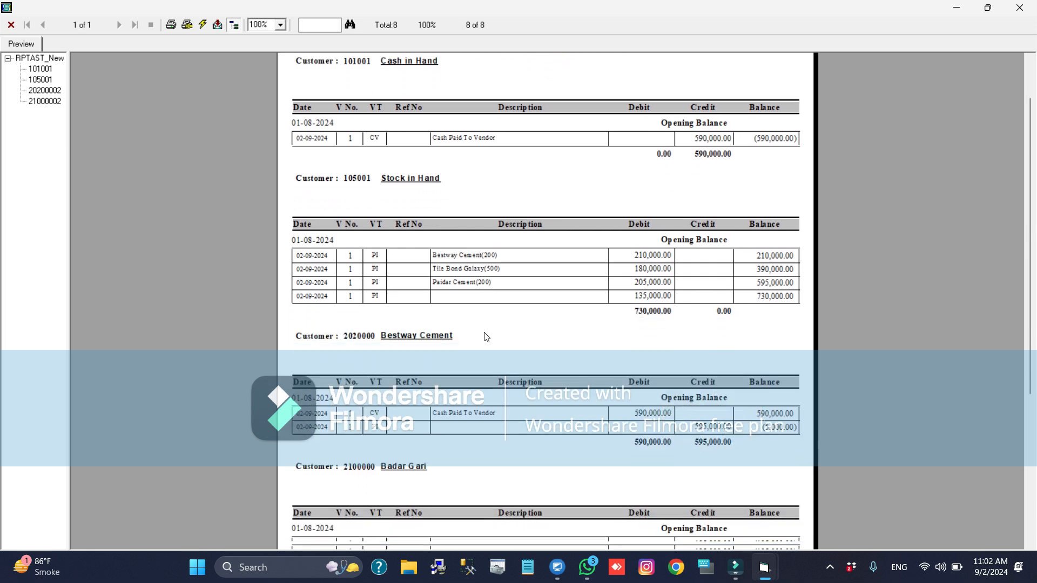
scroll(486, 335, down, 1)
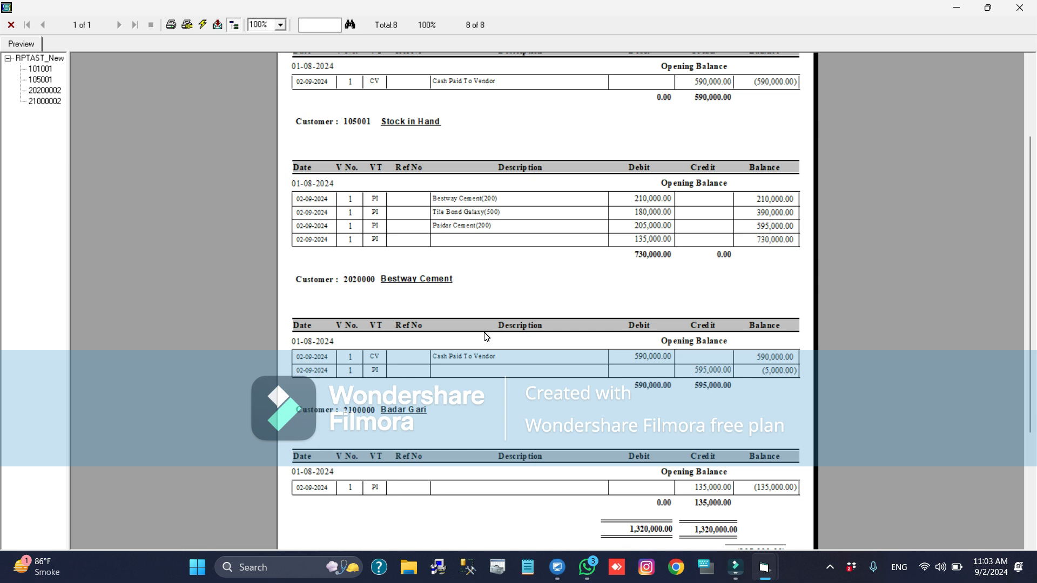
- Examine the stock, Bestway Cement and transporter entries in the General Ledger report, and close the report and its form
scroll(486, 337, down, 1)
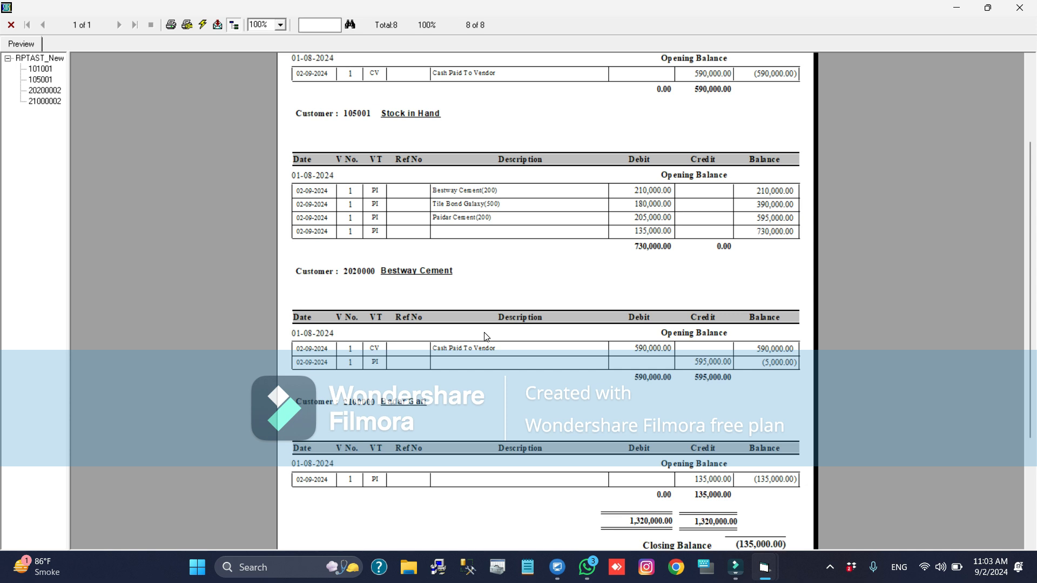
scroll(486, 336, down, 1)
scroll(486, 336, up, 3)
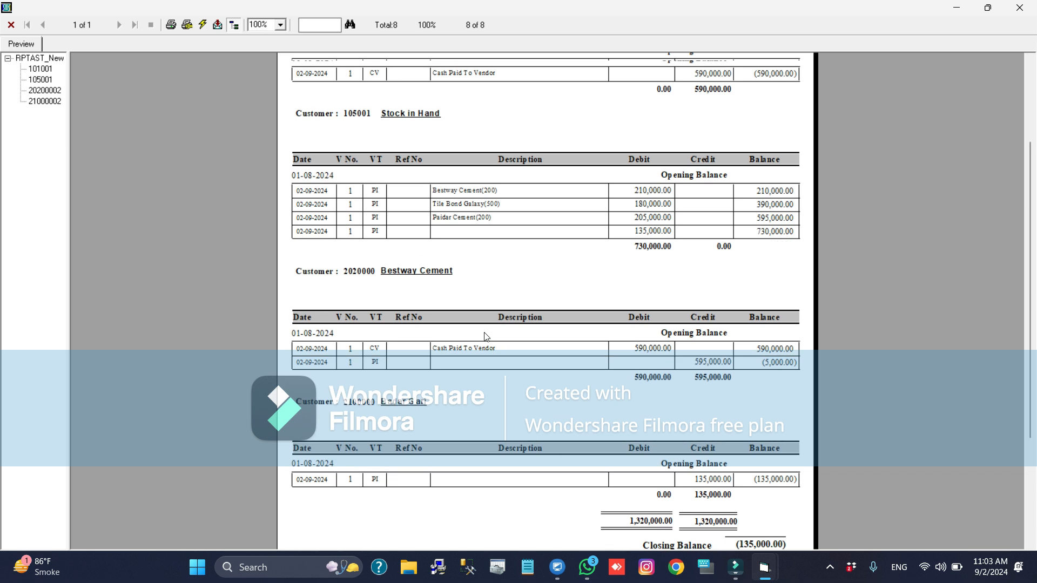
scroll(485, 337, down, 6)
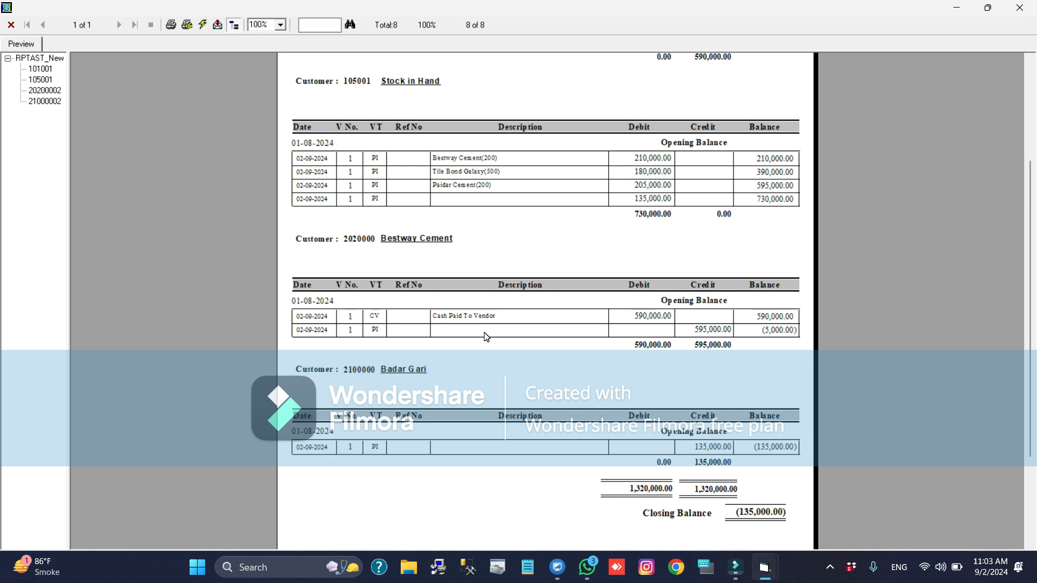
scroll(487, 337, down, 2)
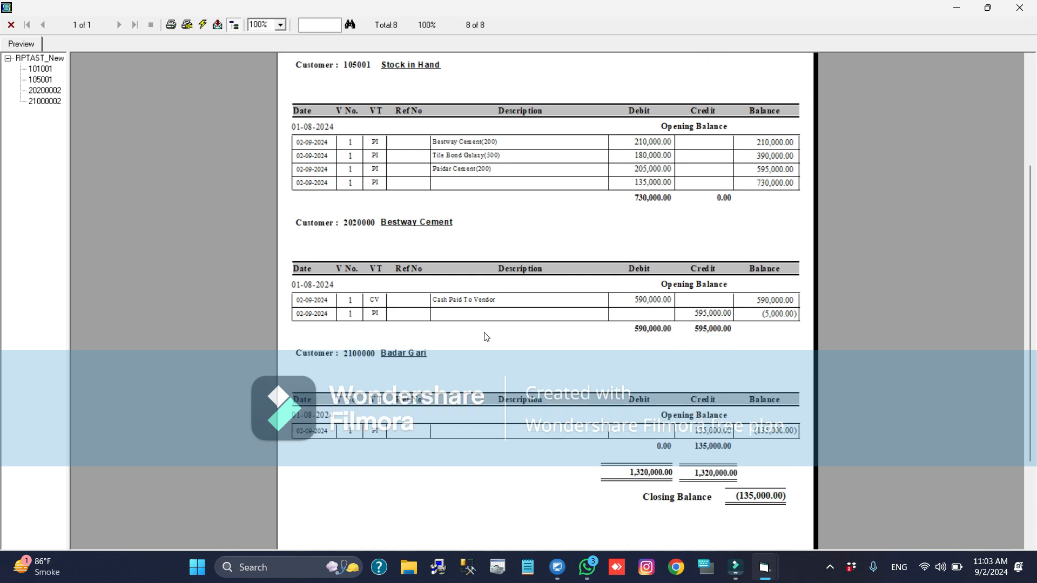
click(718, 313)
click(646, 304)
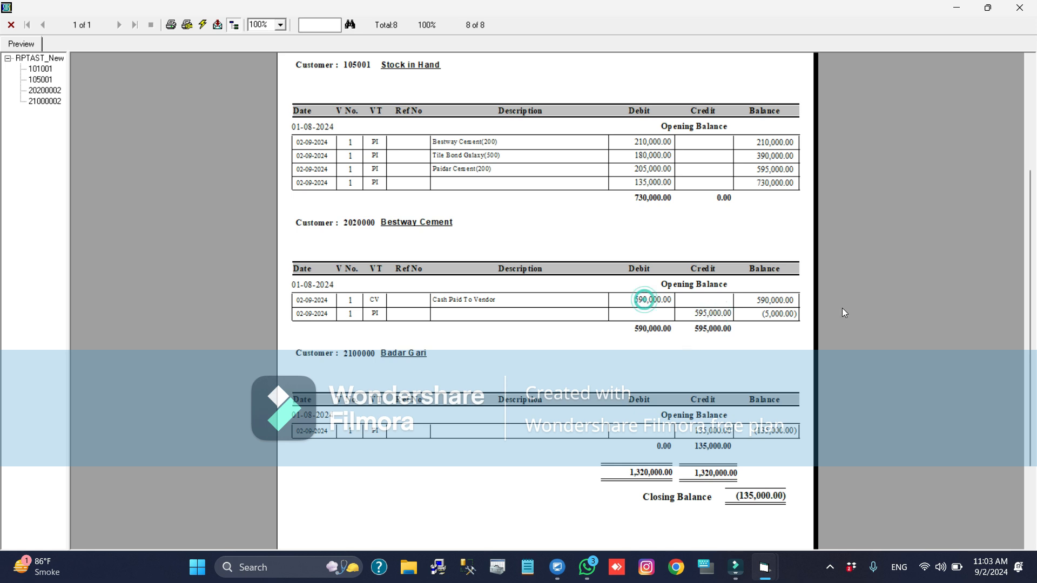
click(780, 319)
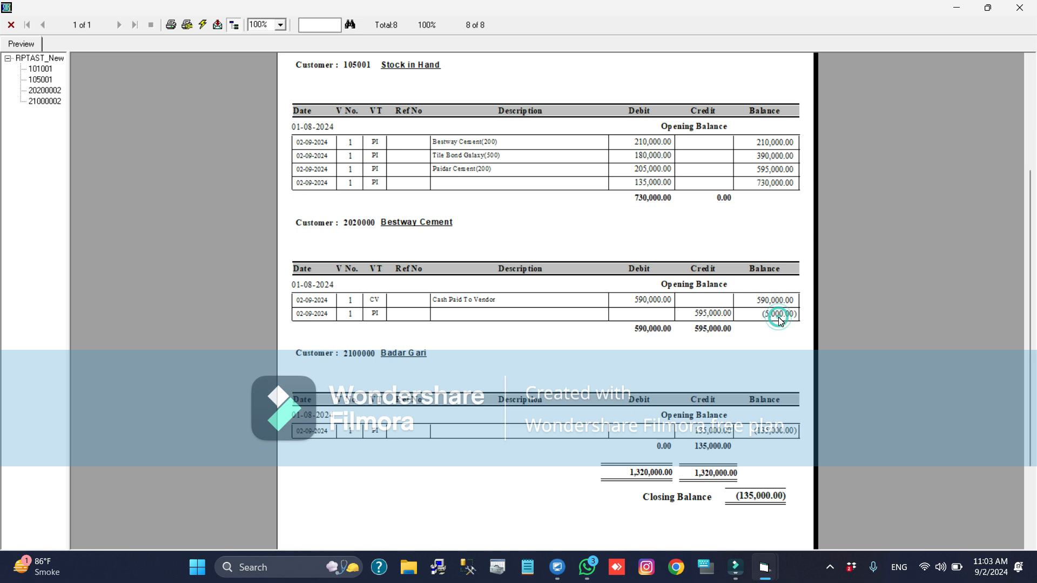
scroll(779, 320, down, 3)
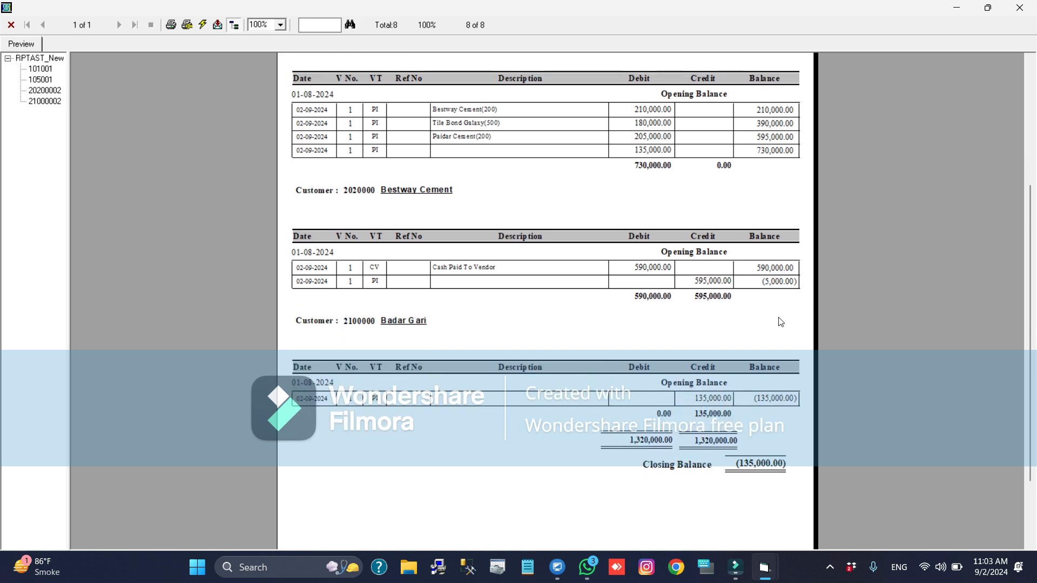
scroll(780, 322, up, 1)
scroll(1025, 369, up, 2)
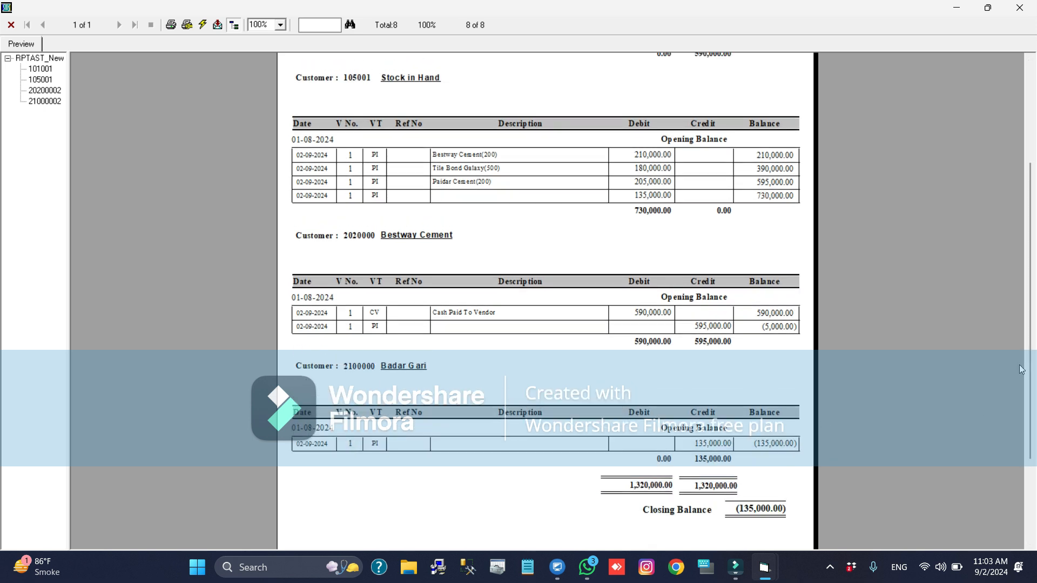
drag(1032, 383, 1022, 331)
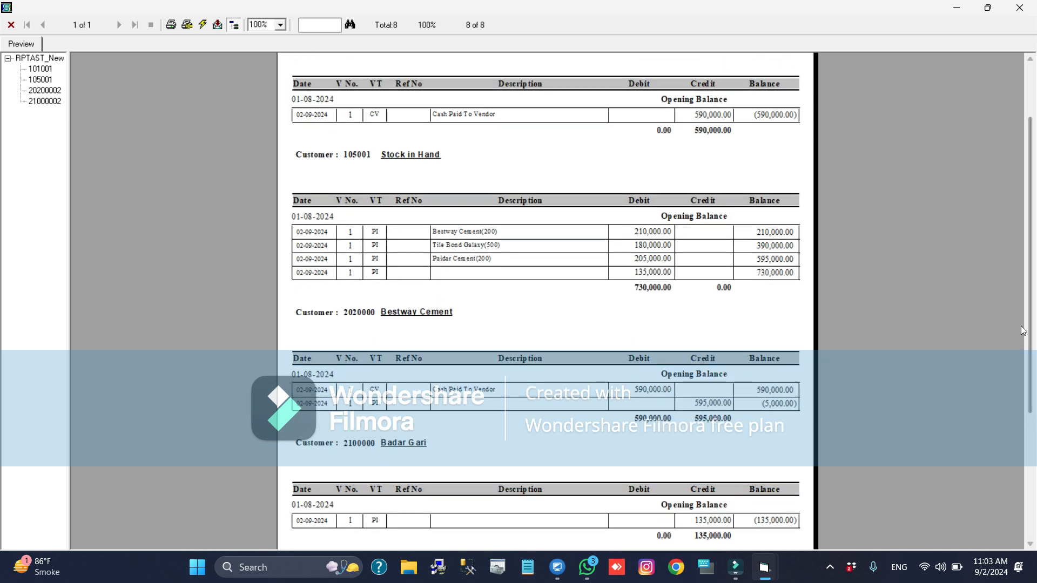
key(Escape)
key(Escape)
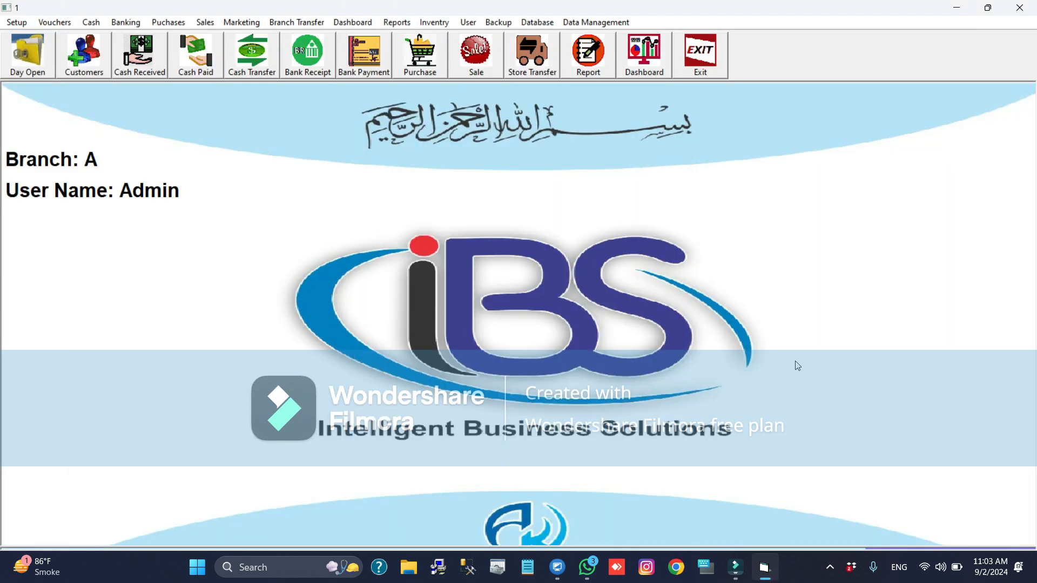
key(alt+r)
key(Escape)
key(alt+i)
key(Down)
key(Down)
key(Down)
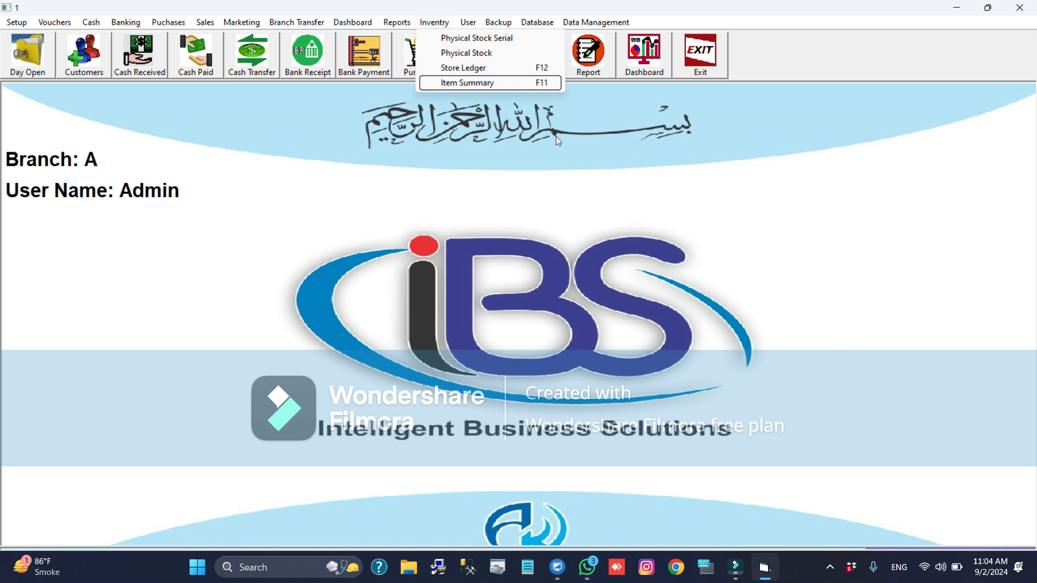
click(508, 58)
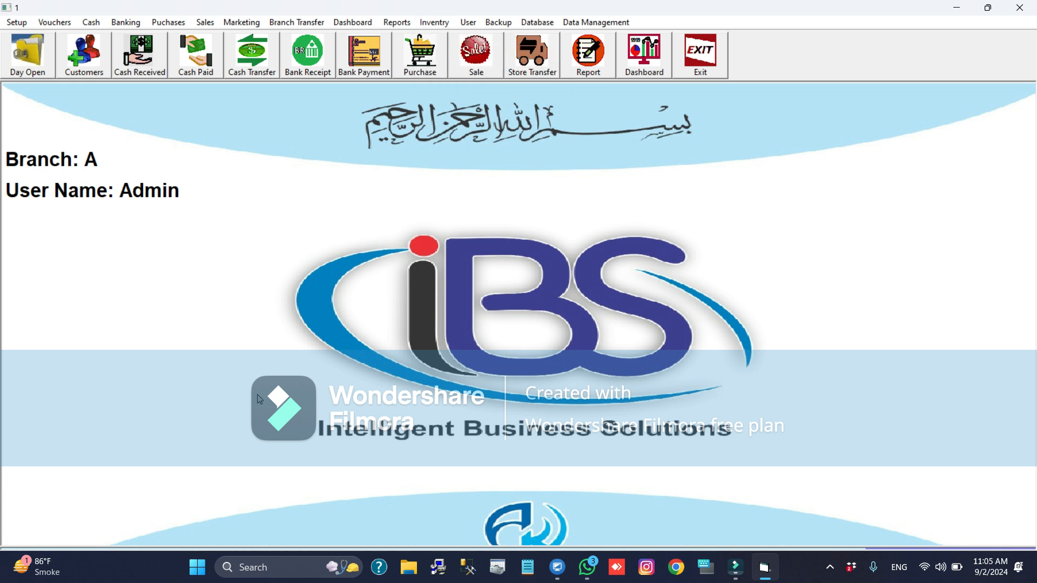
- Run the Store Ledger report for all items, examine each item's stock movements, and close it
key(alt+i)
key(Down)
key(Down)
key(Return)
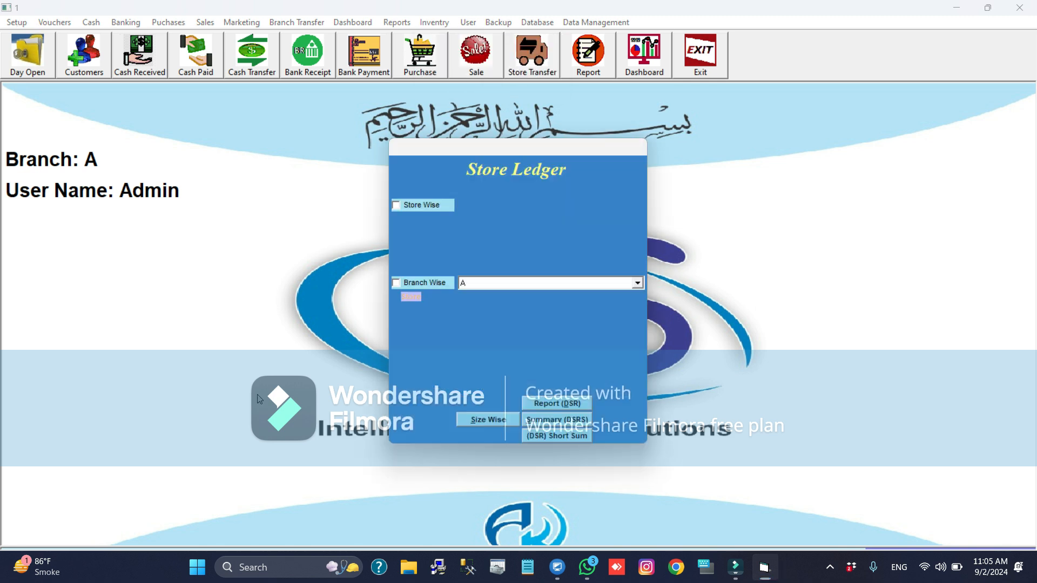
click(430, 311)
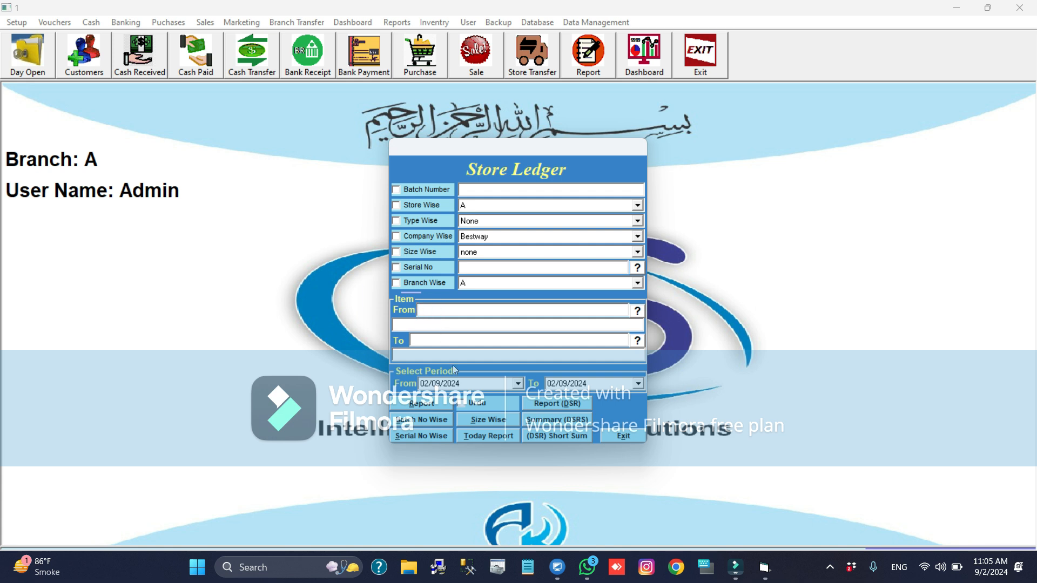
click(428, 384)
click(421, 404)
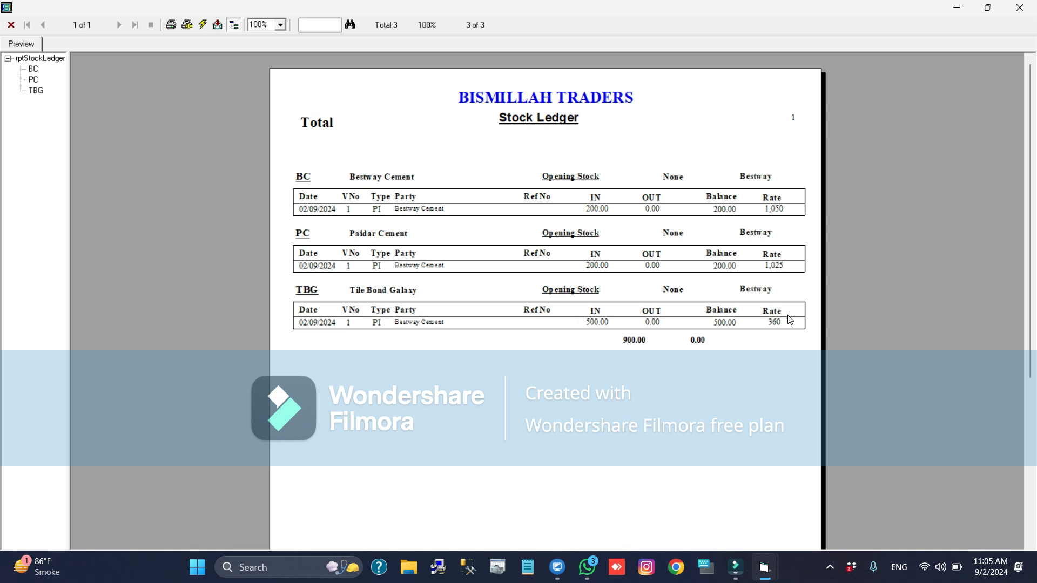
key(Escape)
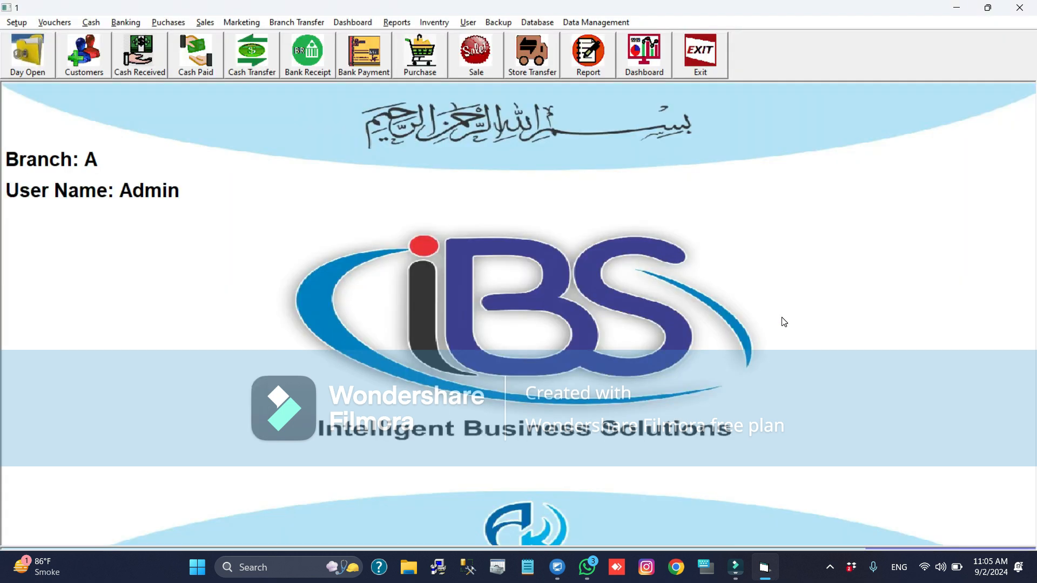
- Run the Item Summary report for 02/09/2024, examine the inventory quantities, and close the report and its form
key(alt+i)
key(Up)
key(Return)
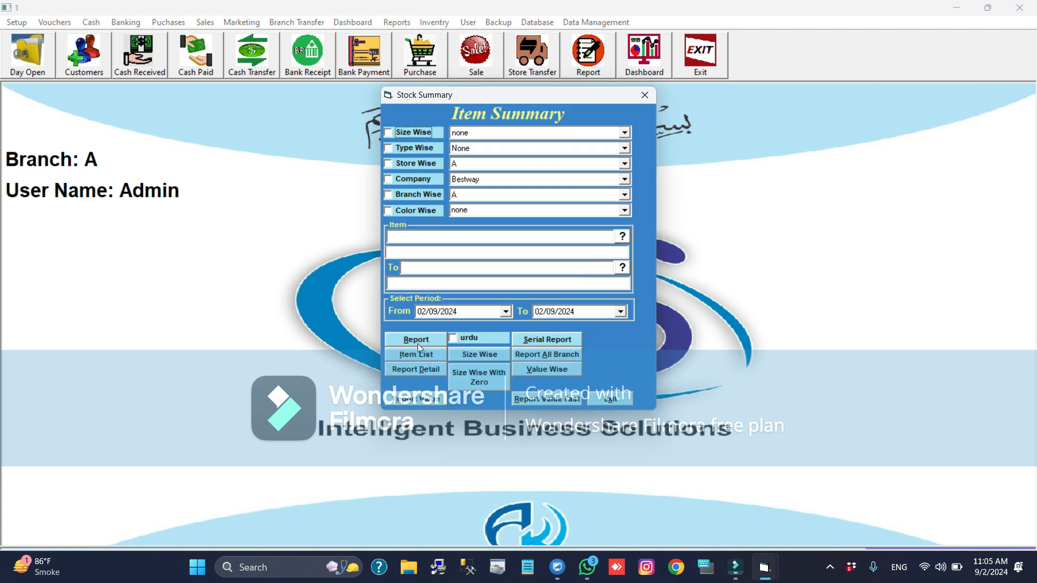
click(418, 345)
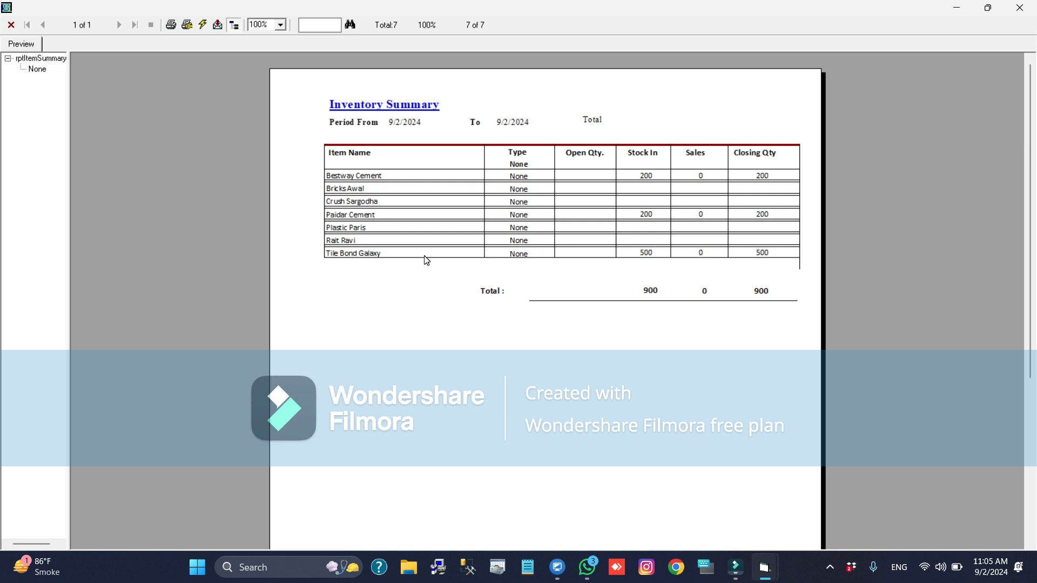
key(Escape)
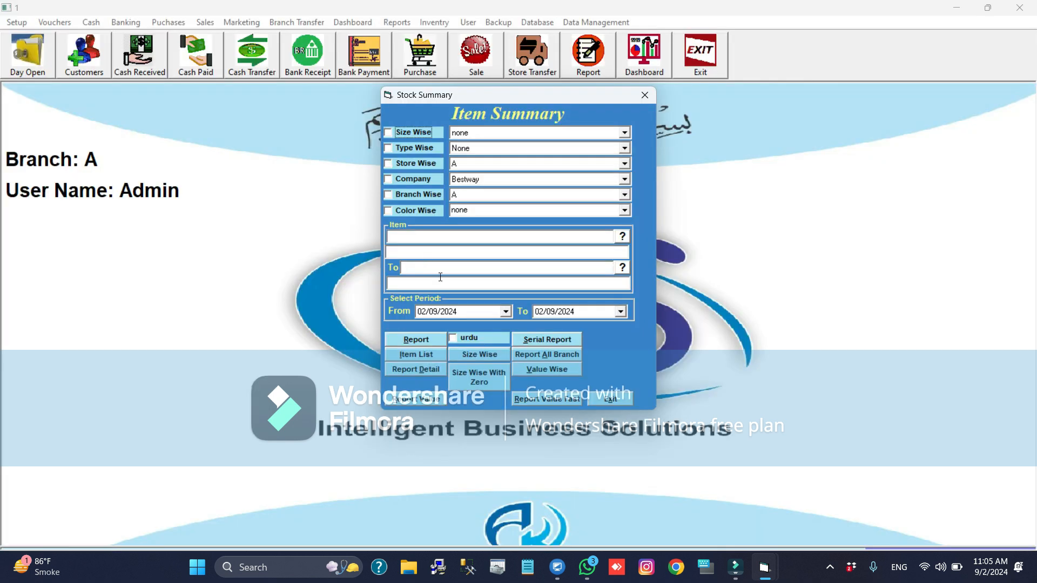
key(Escape)
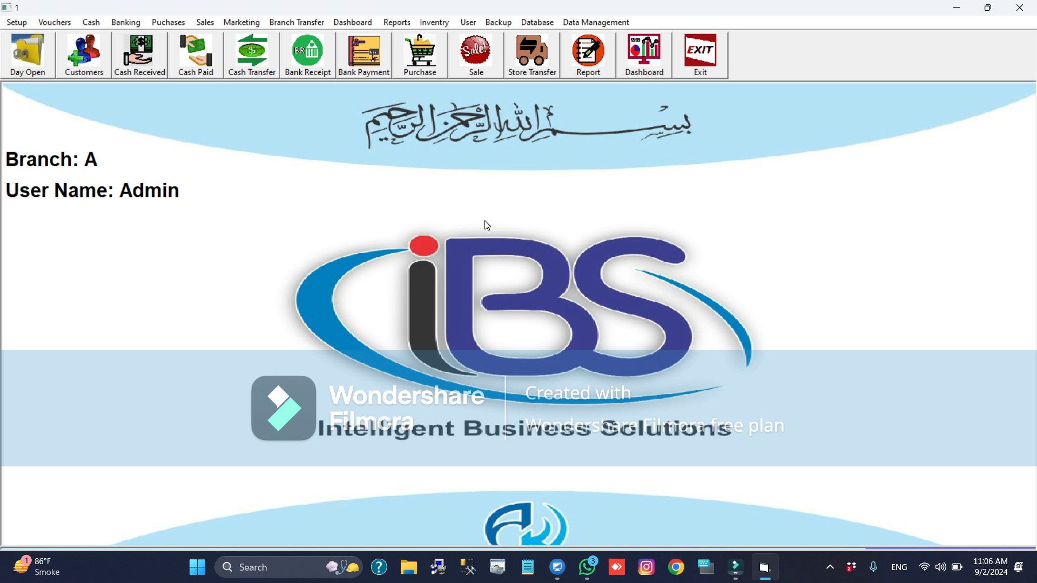
- Run the Purchase Report from the Purchase Activity form for all vendors and close it after viewing
key(alt+p)
key(Up)
key(Right)
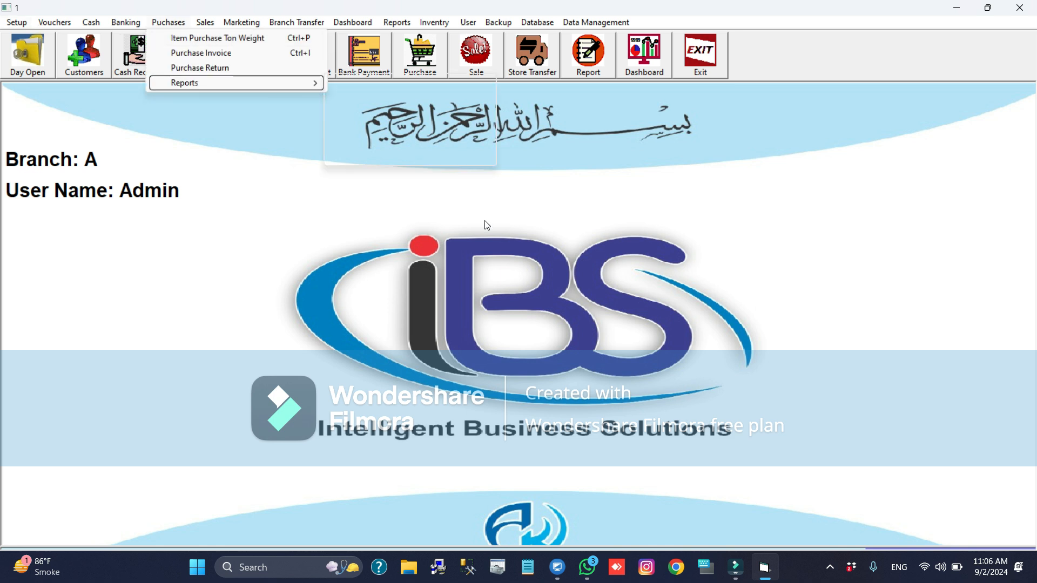
key(Down)
key(Return)
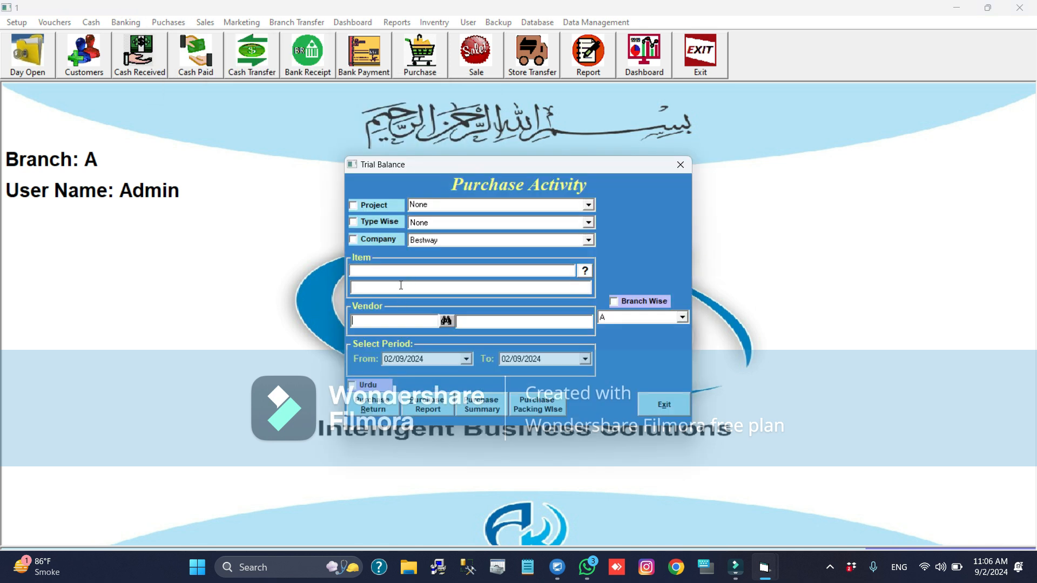
click(368, 322)
click(392, 361)
click(424, 406)
key(Escape)
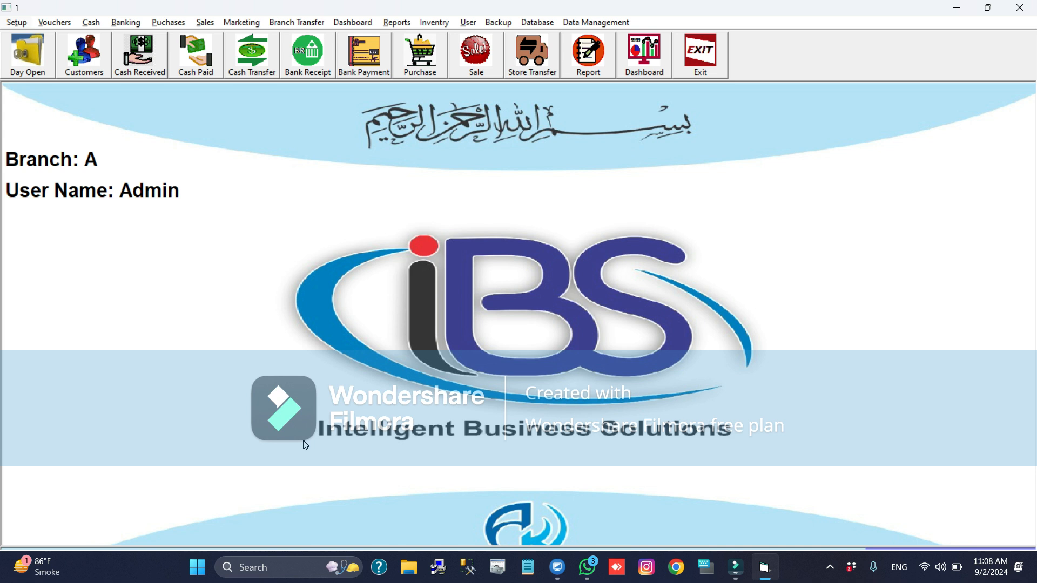
- Start a new cash payment voucher from Cash in Hand and enter Bestway Cement with a debit of 5000
key(alt+c)
key(Down)
key(Down)
key(Up)
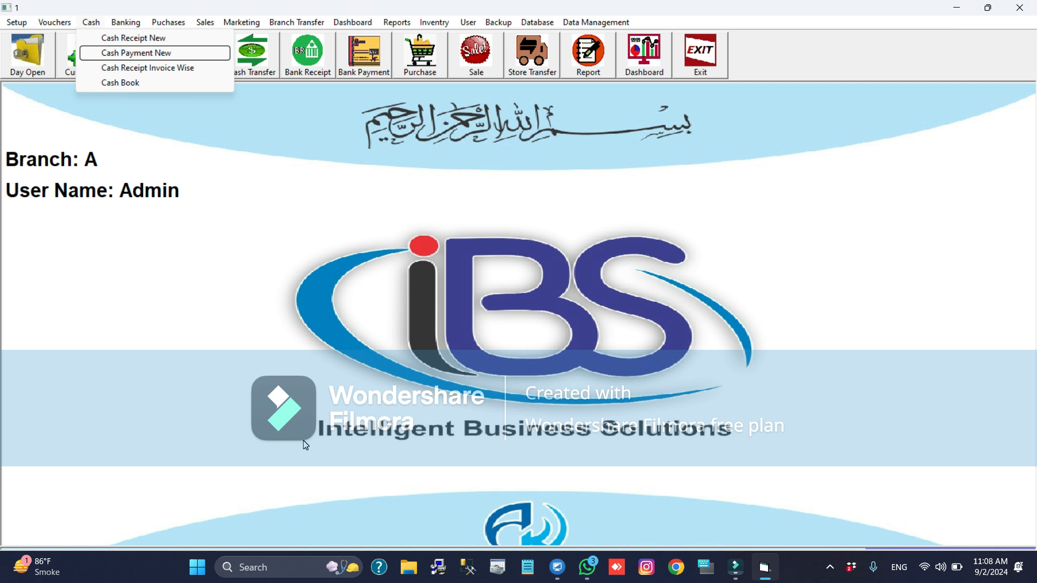
key(Return)
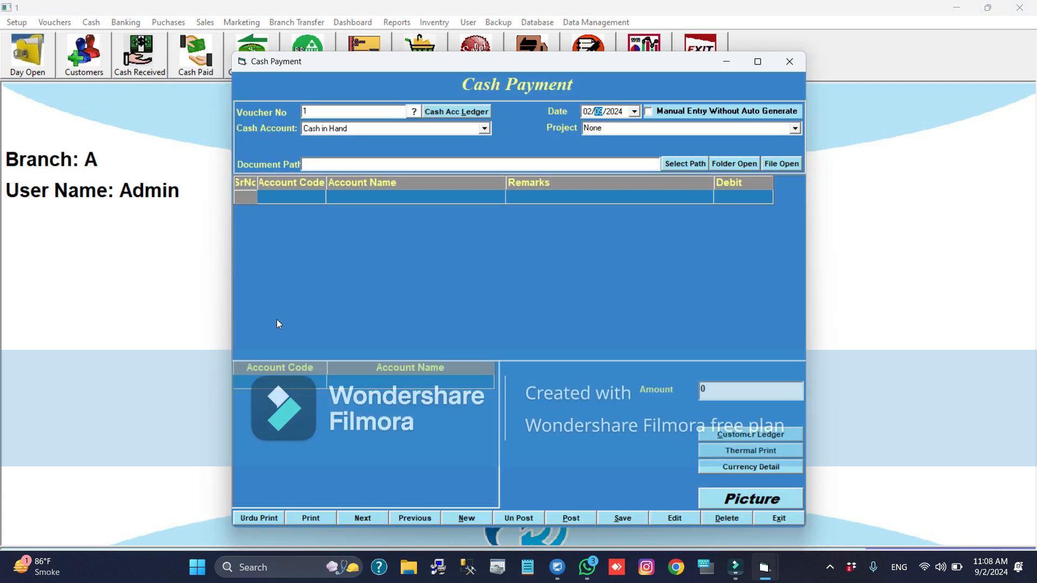
click(361, 196)
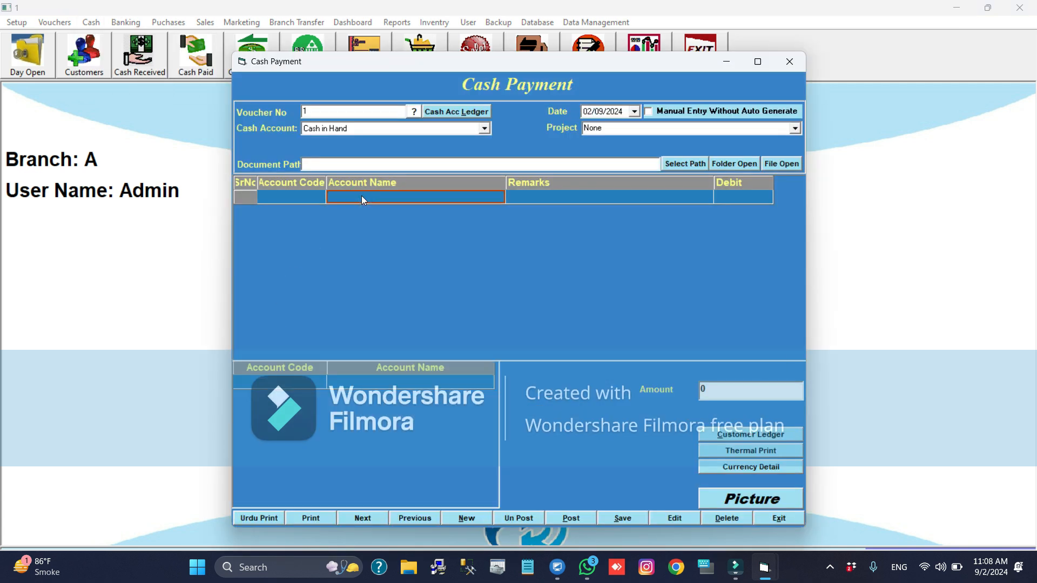
text(bestw)
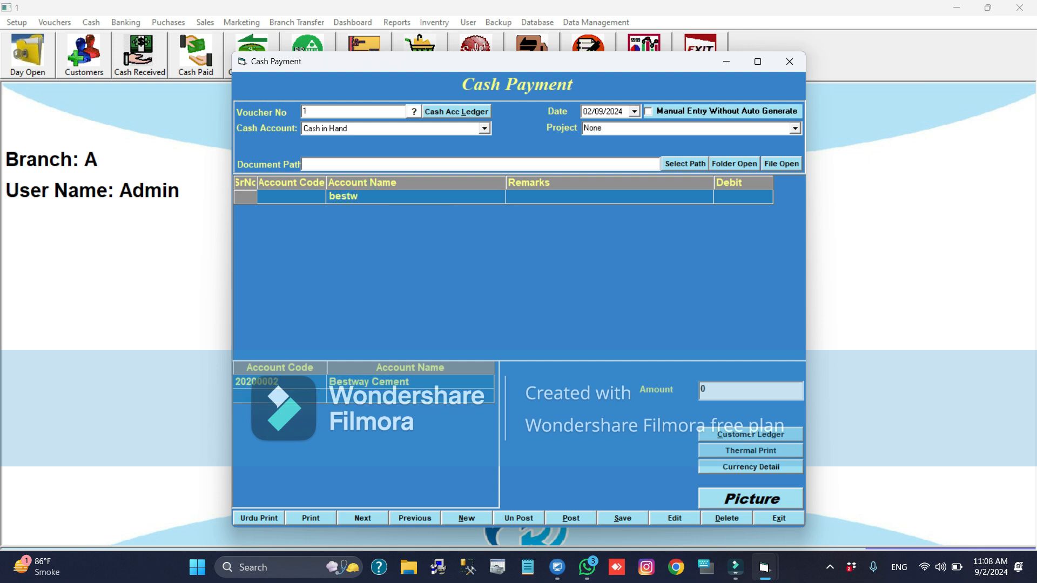
key(Return)
text(5000)
key(Return)
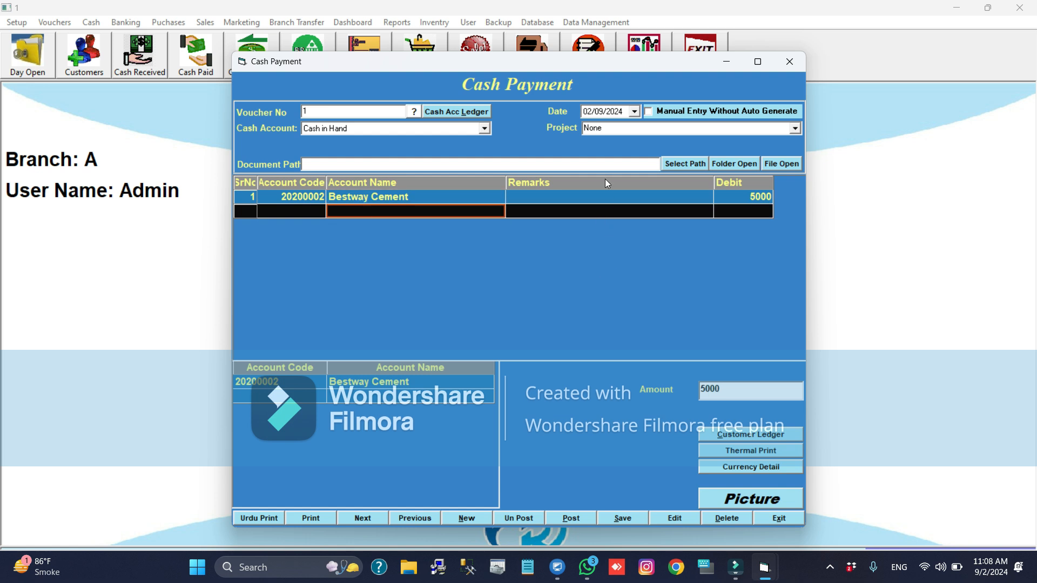
- Enter "cash paid" as the remark on the Bestway Cement payment line
click(582, 198)
text(v)
key(Return)
click(581, 193)
text(cash)
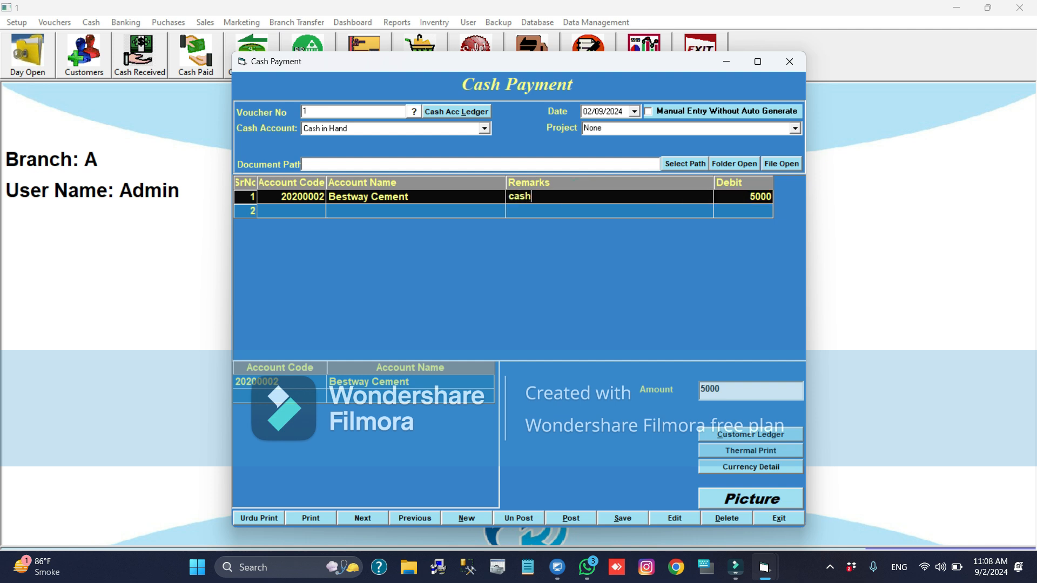
text( paid)
key(Return)
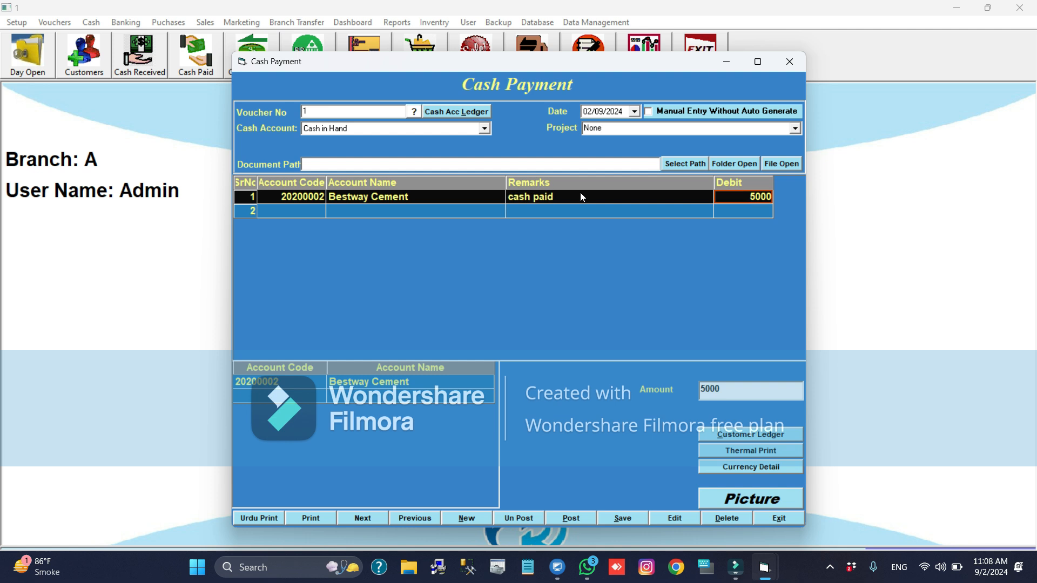
- Save and post the cash payment voucher, and close the payment form
key(alt+s)
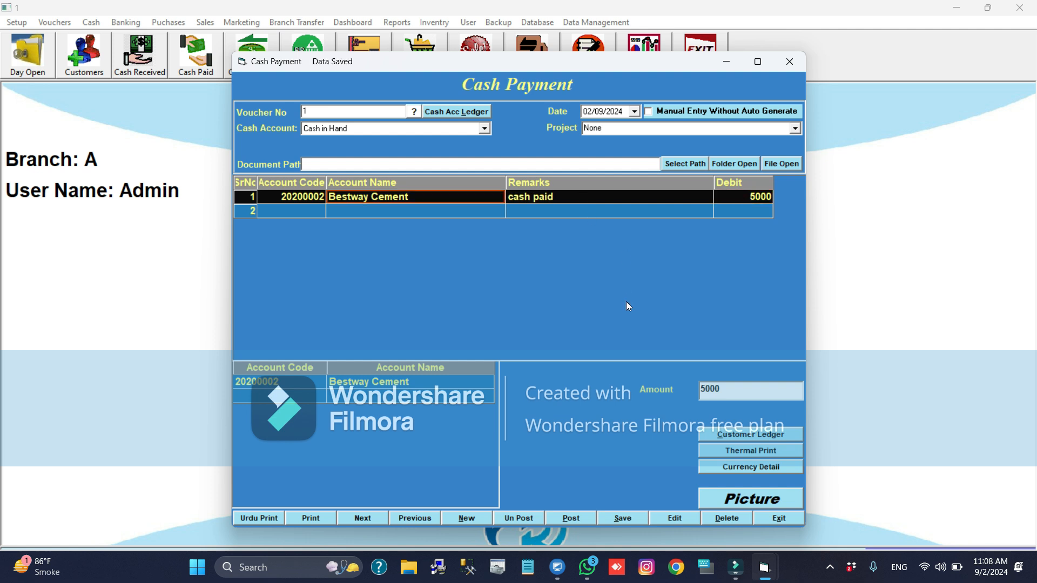
key(alt+p)
key(Return)
key(alt+x)
- Run the General Ledger report for all accounts and examine how the cash payment appears in the cash and Bestway Cement accounts
key(alt+r)
key(Down)
key(Down)
key(Down)
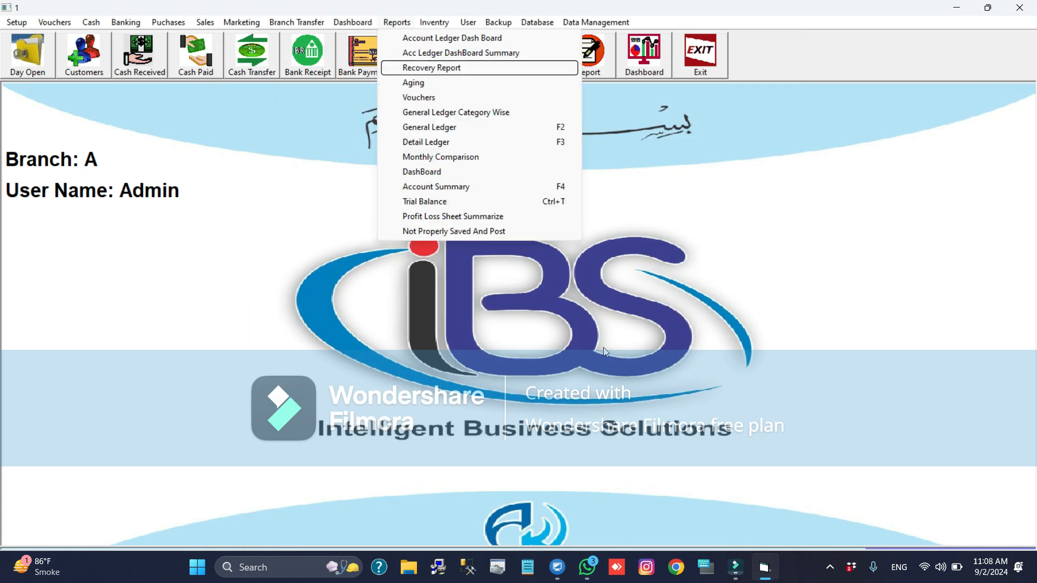
key(Down)
key(Down)
key(Down)
key(Return)
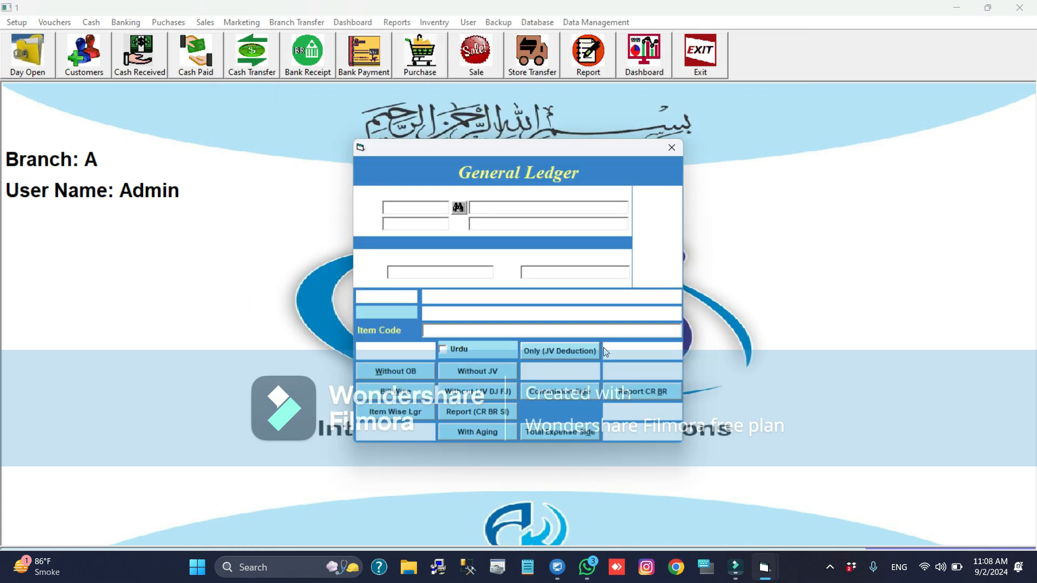
key(alt+r)
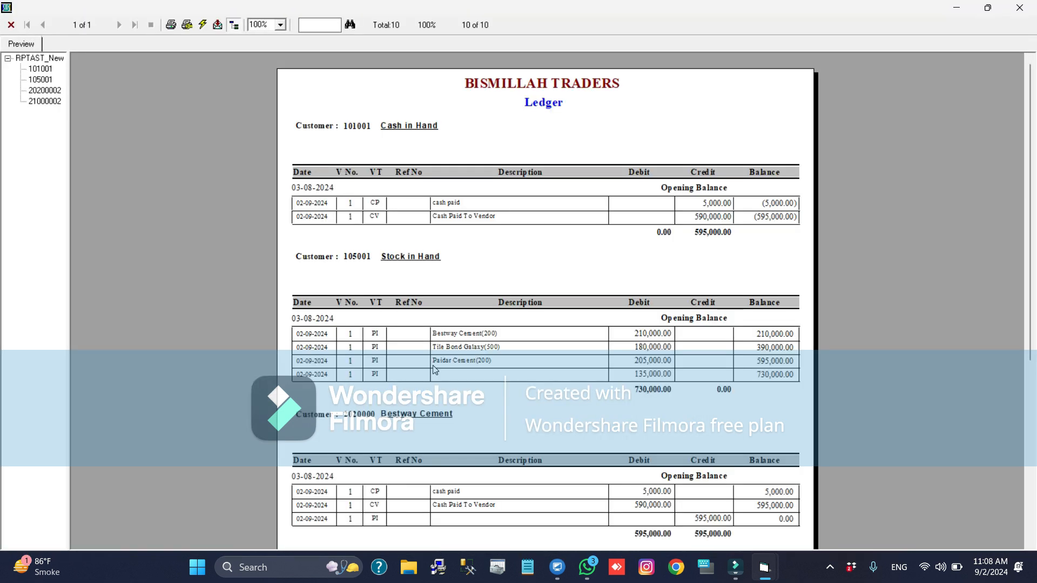
scroll(436, 369, down, 5)
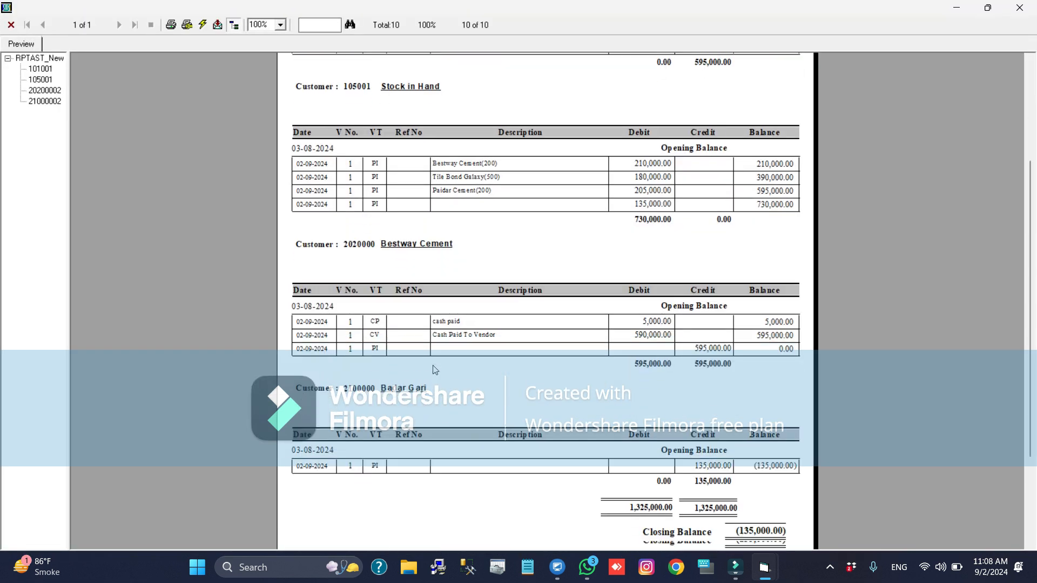